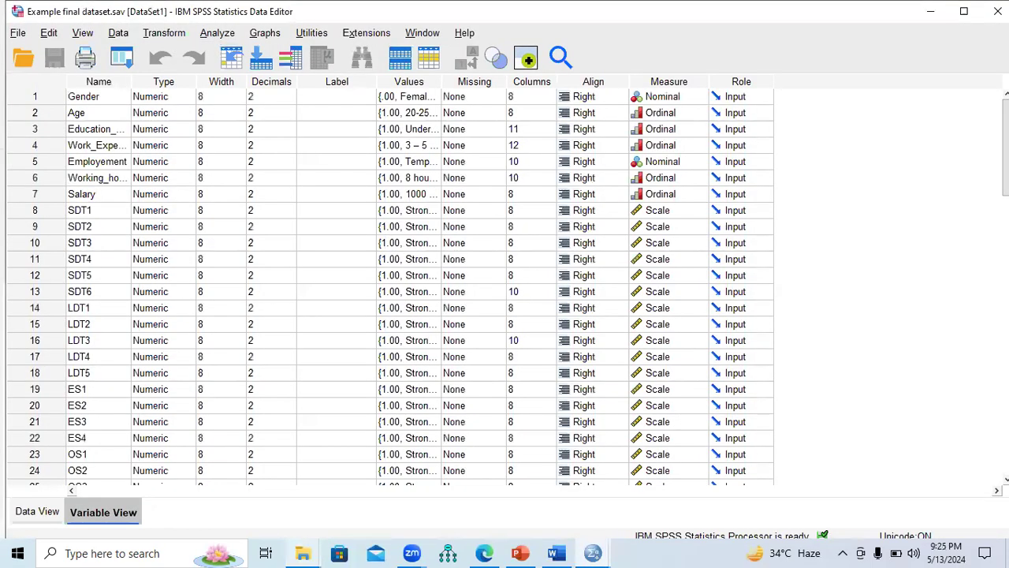
Step: Switch to the Revised and Amended Questionnaire in Word, set the zoom to 170% and view the introduction
click(931, 11)
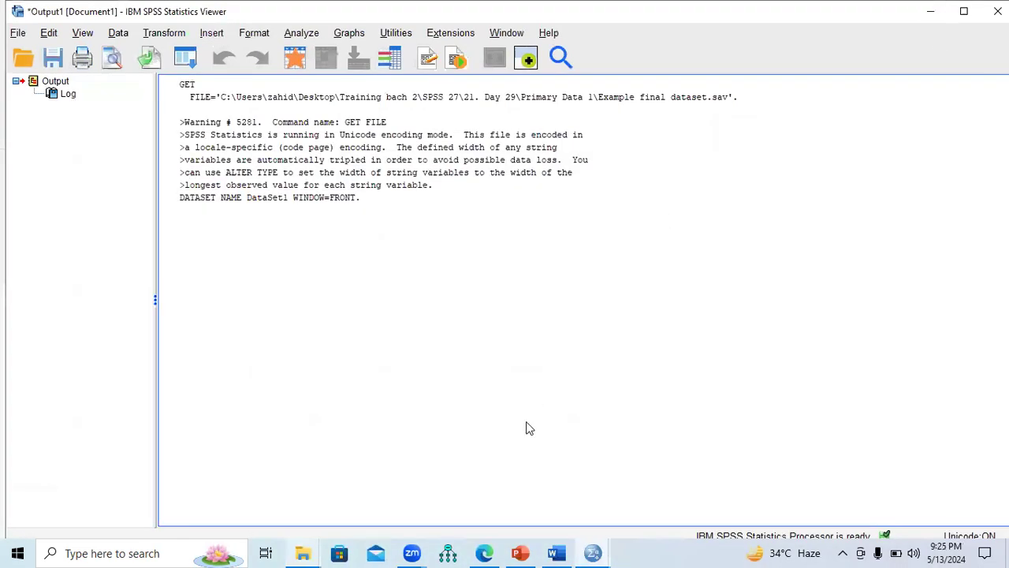
click(557, 552)
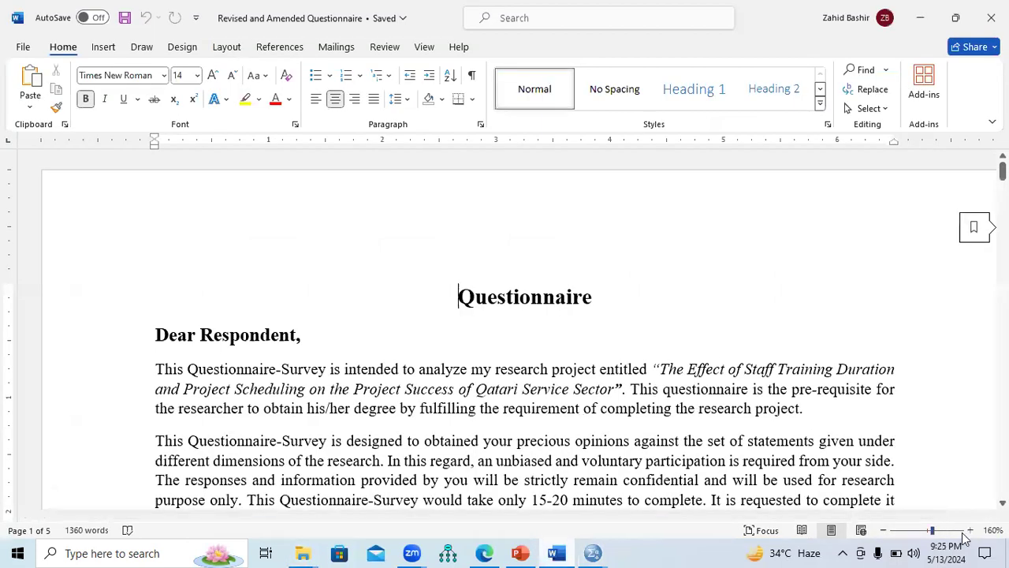
click(971, 529)
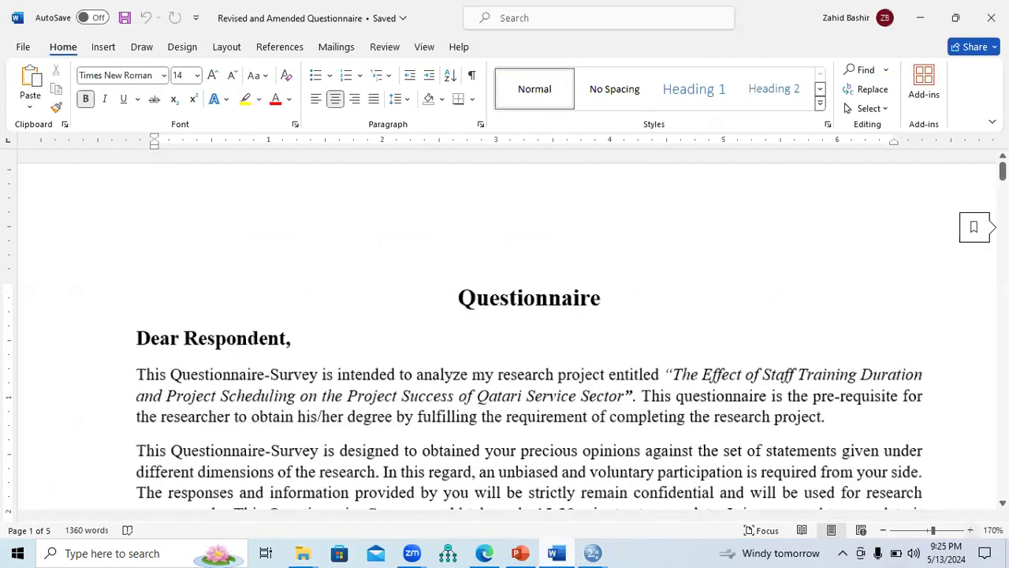
scroll(504, 331, down, 3)
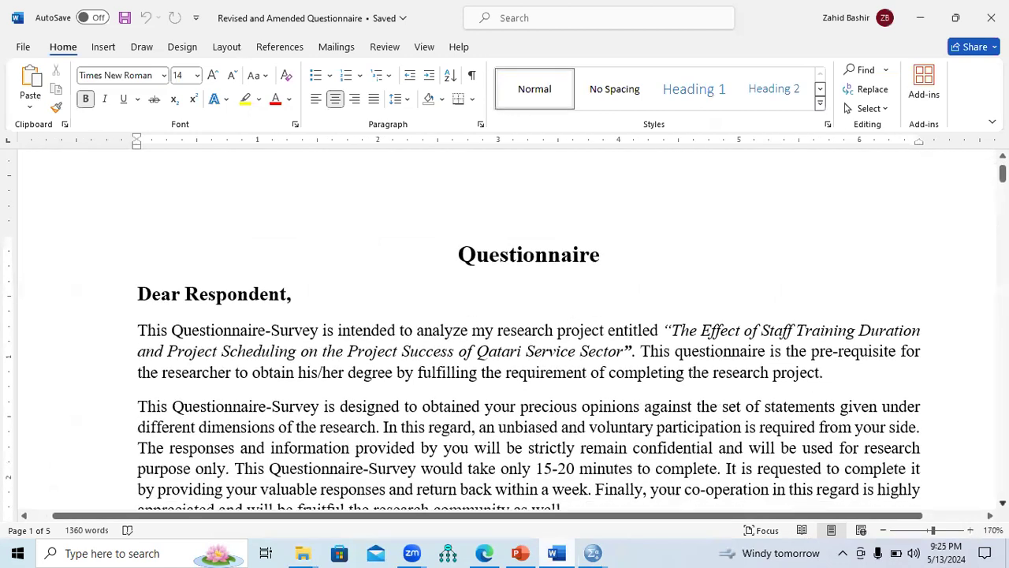
scroll(140, 273, down, 1)
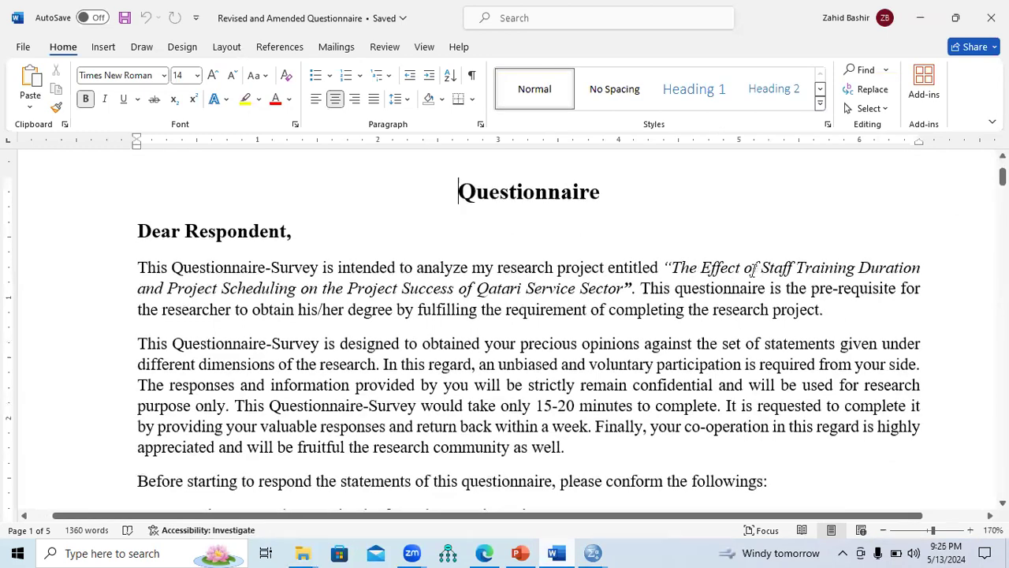
Step: Select the study's key variables one by one in the research title: Staff Training Duration, Project Scheduling and Project Success
drag(803, 268, 903, 268)
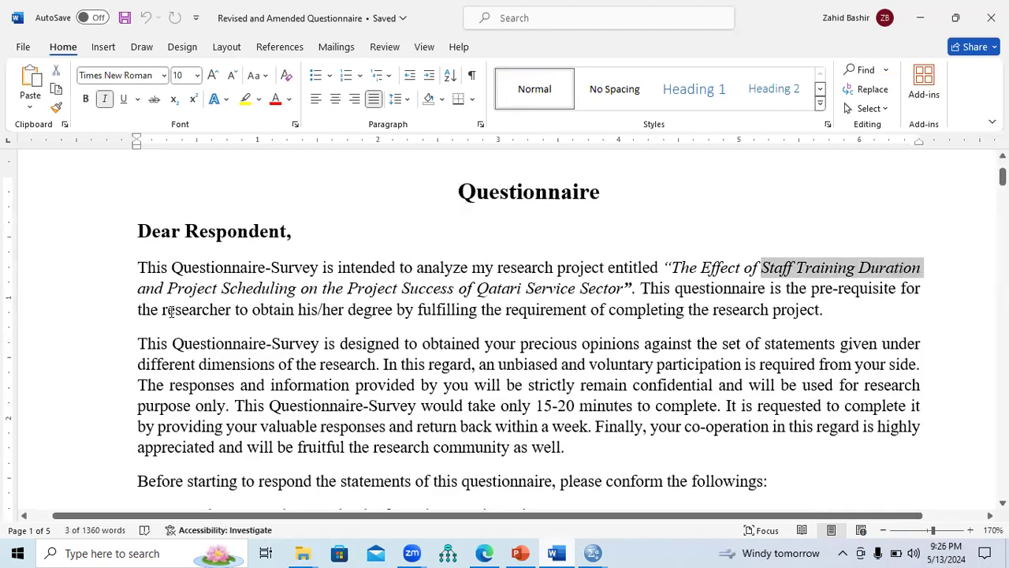
drag(162, 291, 621, 287)
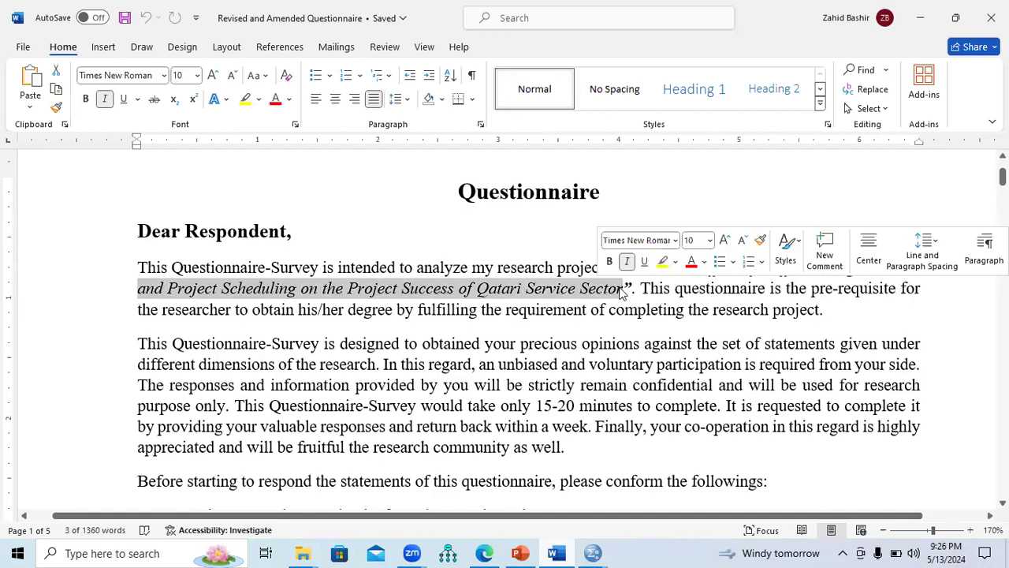
click(310, 293)
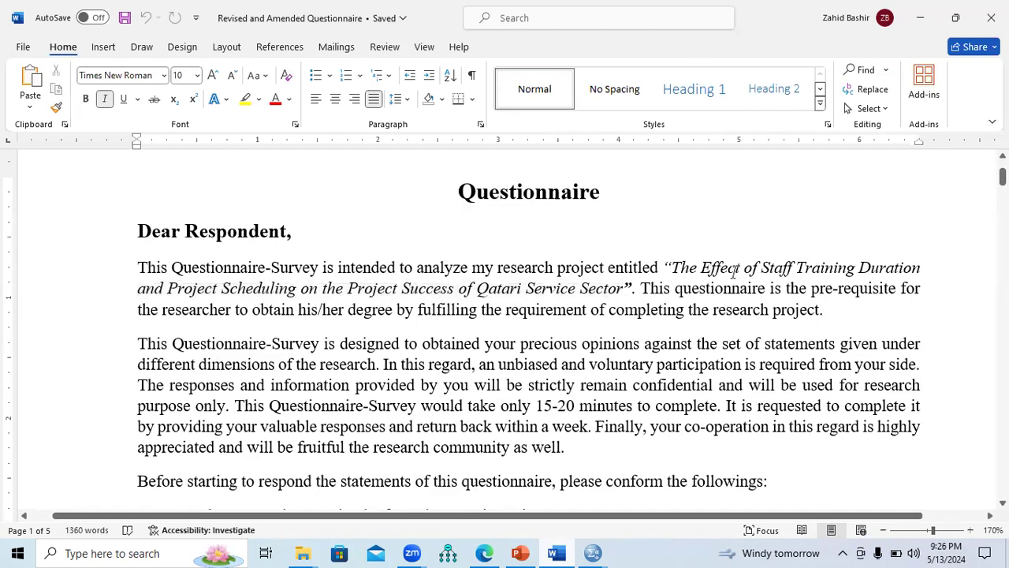
drag(760, 268, 911, 270)
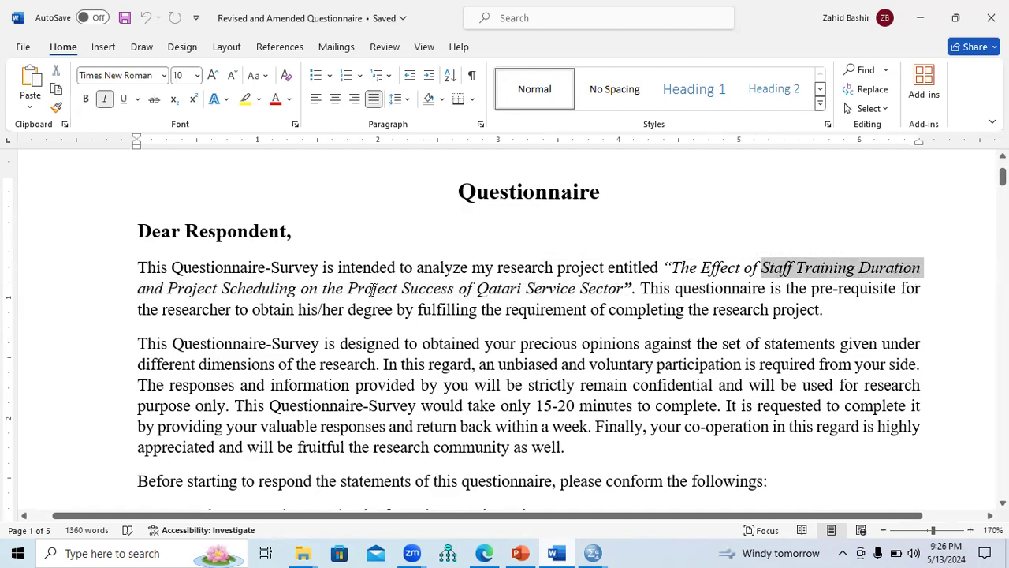
drag(167, 288, 282, 293)
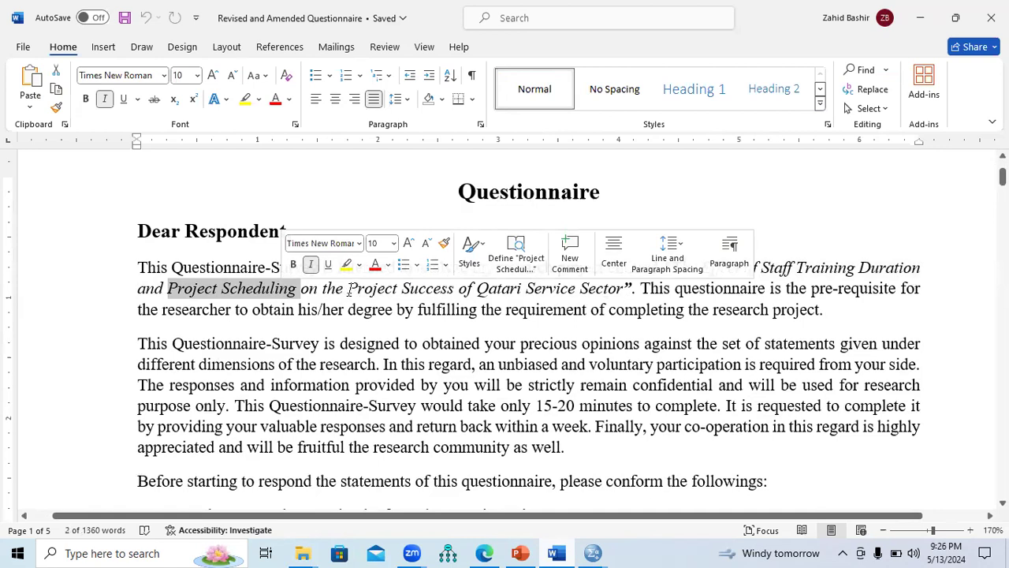
drag(348, 288, 440, 301)
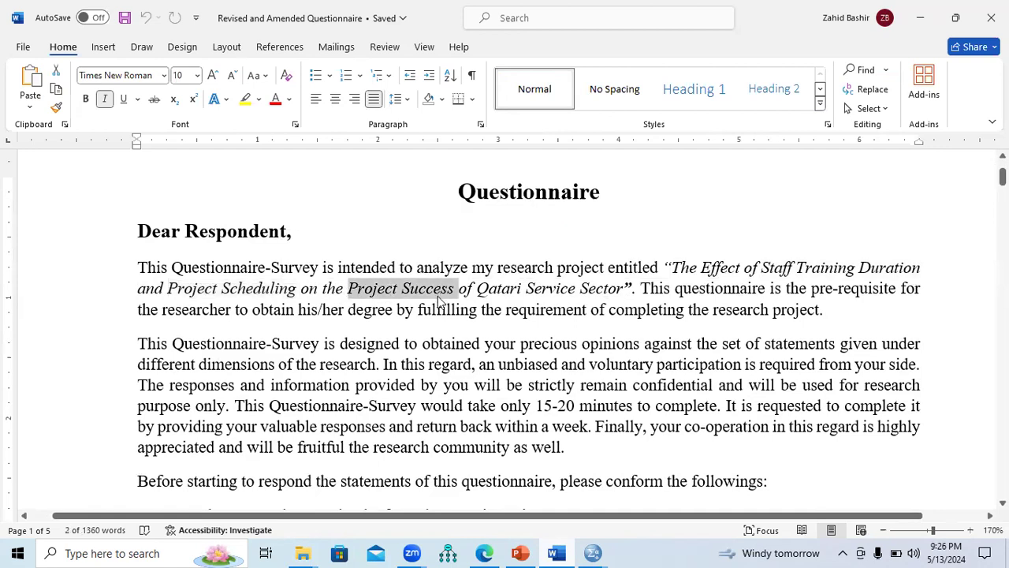
click(606, 309)
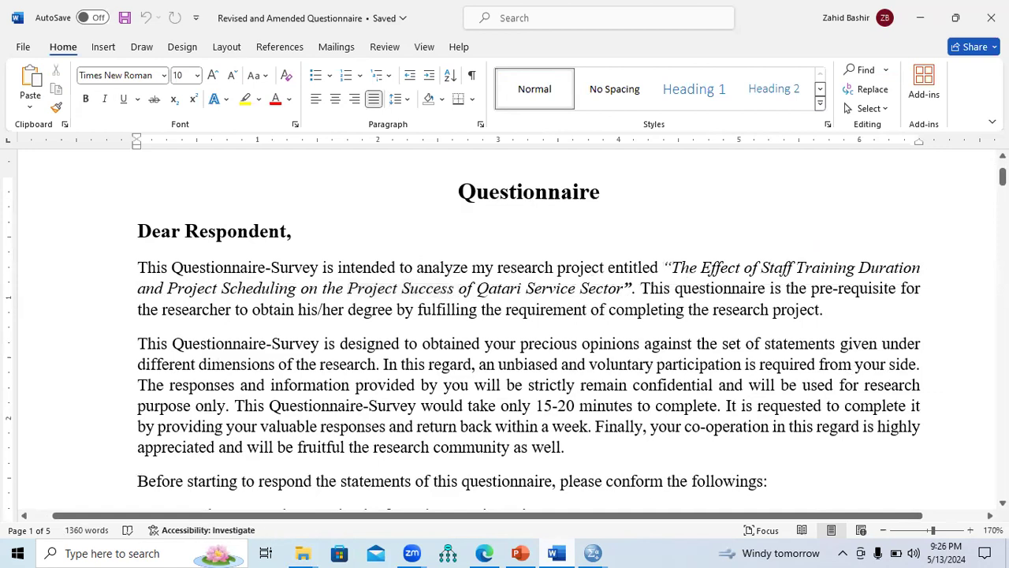
Step: Review the respondent requirements, the Section 1 personal information items and Section 2, selecting "Employee Training Duration" in its part A heading
scroll(529, 331, down, 5)
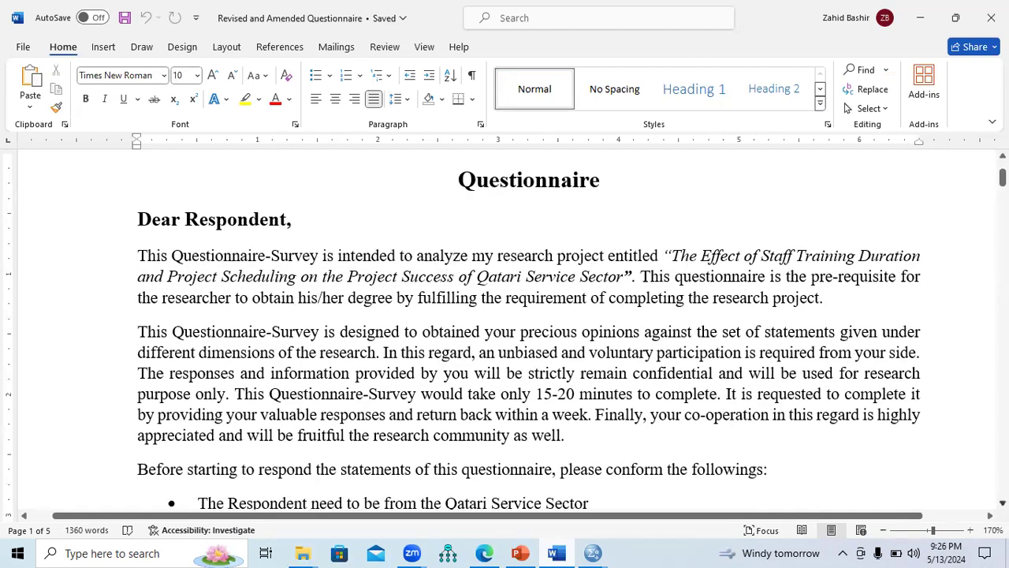
scroll(528, 331, down, 6)
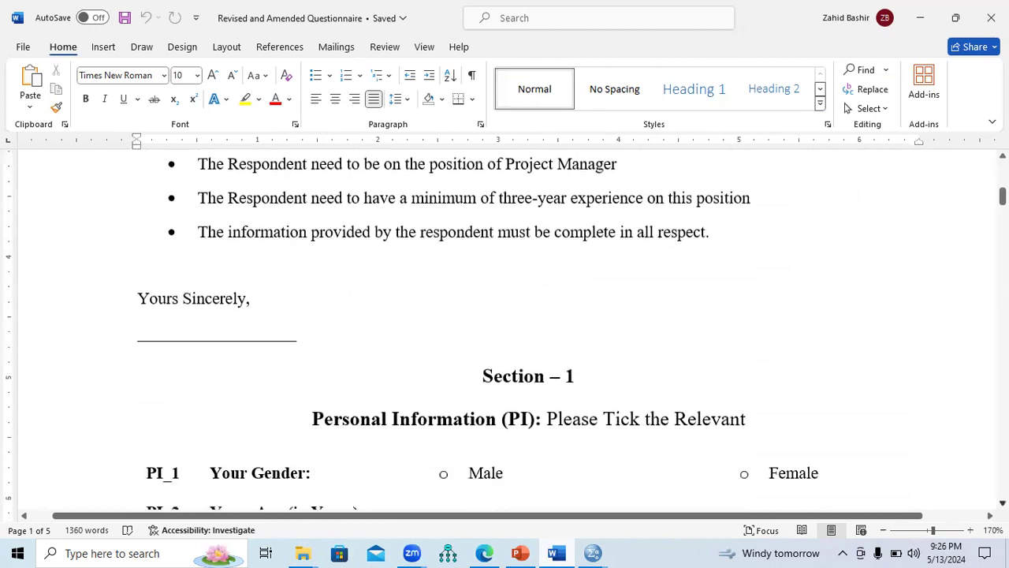
scroll(529, 331, down, 1)
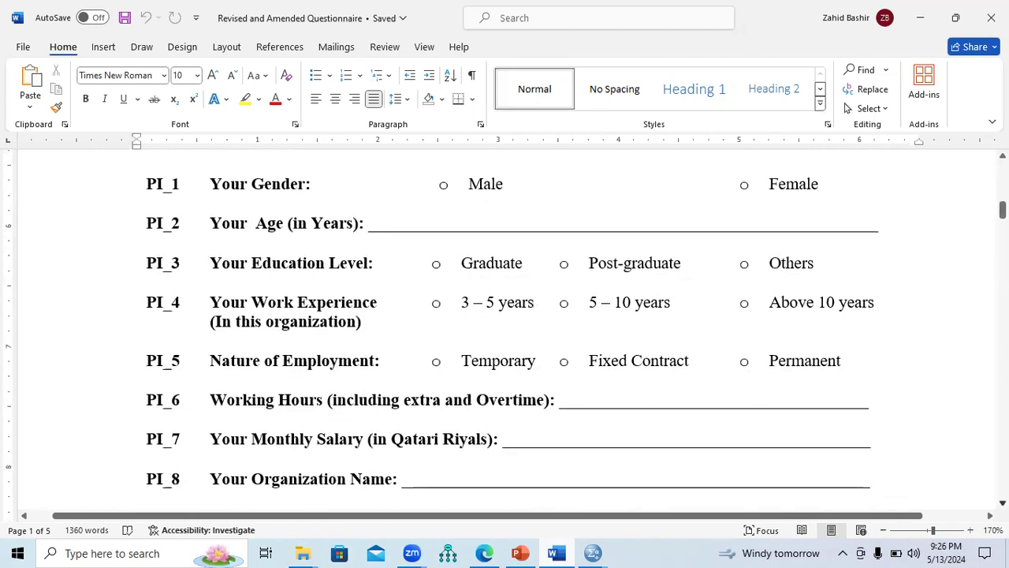
scroll(529, 331, down, 6)
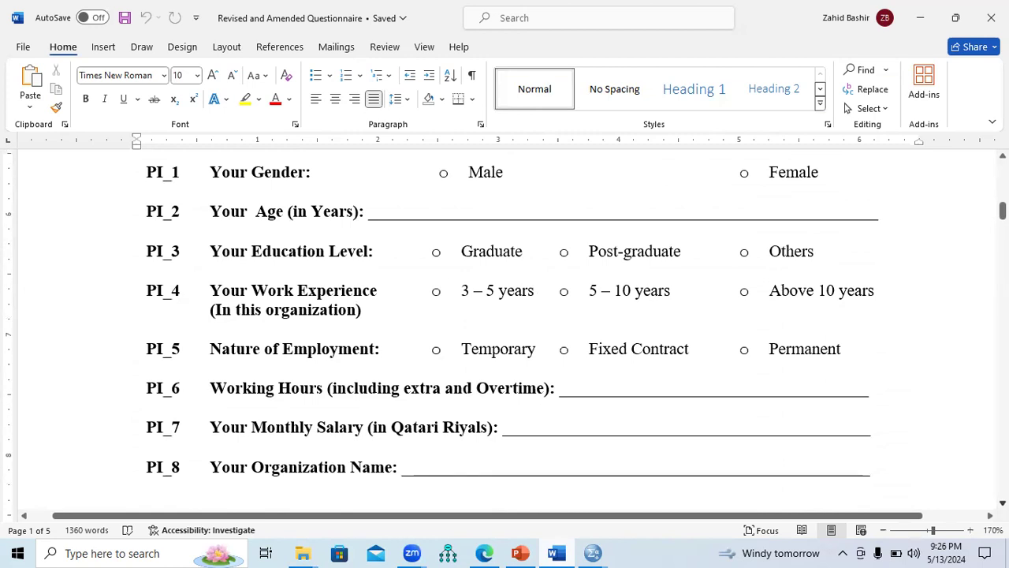
scroll(528, 331, down, 10)
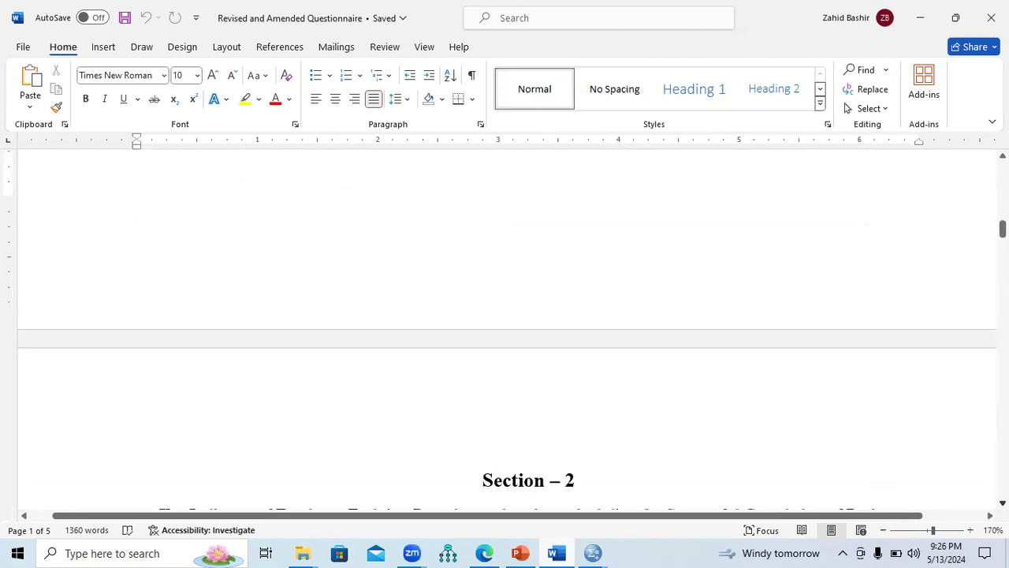
scroll(529, 331, down, 3)
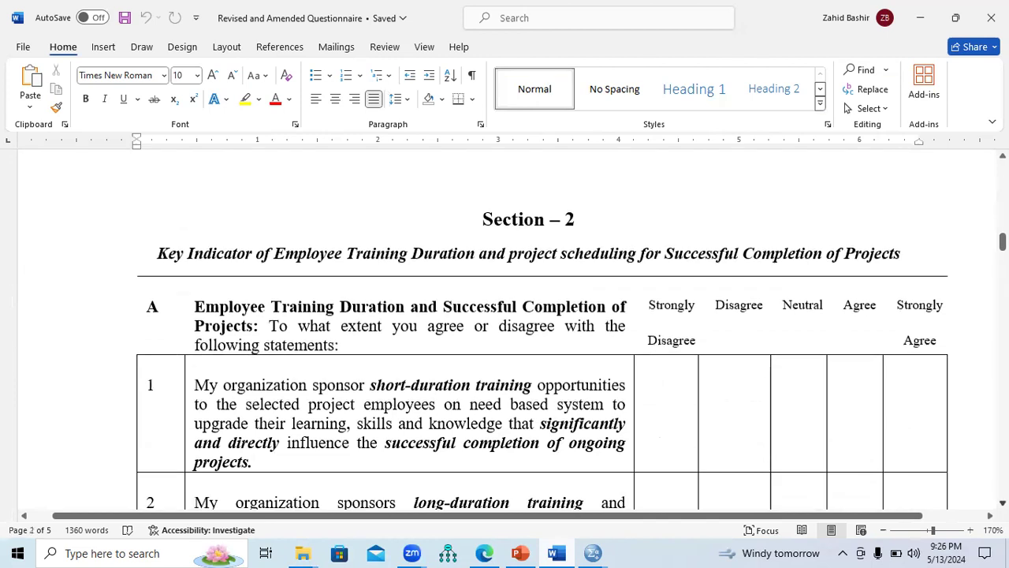
scroll(529, 331, down, 1)
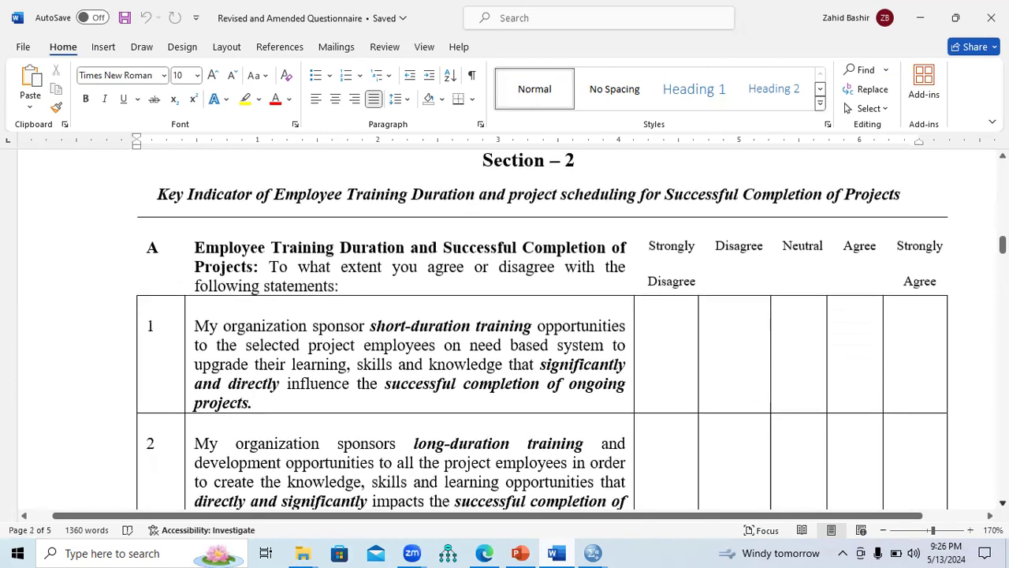
drag(195, 247, 407, 253)
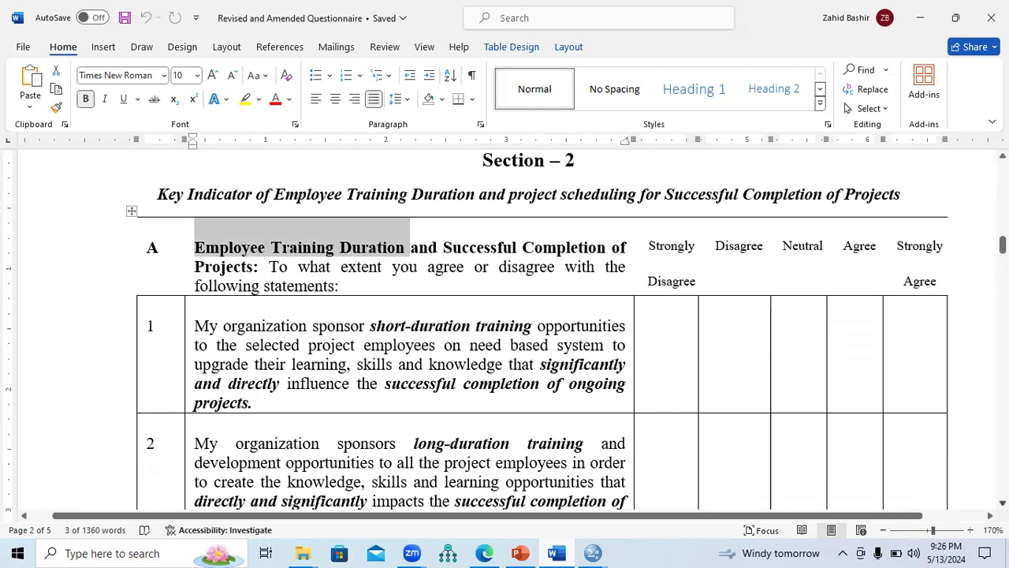
Step: Go to Section 3 of the questionnaire and select "Short Duration Training" in the part A heading
scroll(528, 331, down, 5)
scroll(528, 331, down, 5)
scroll(529, 331, down, 2)
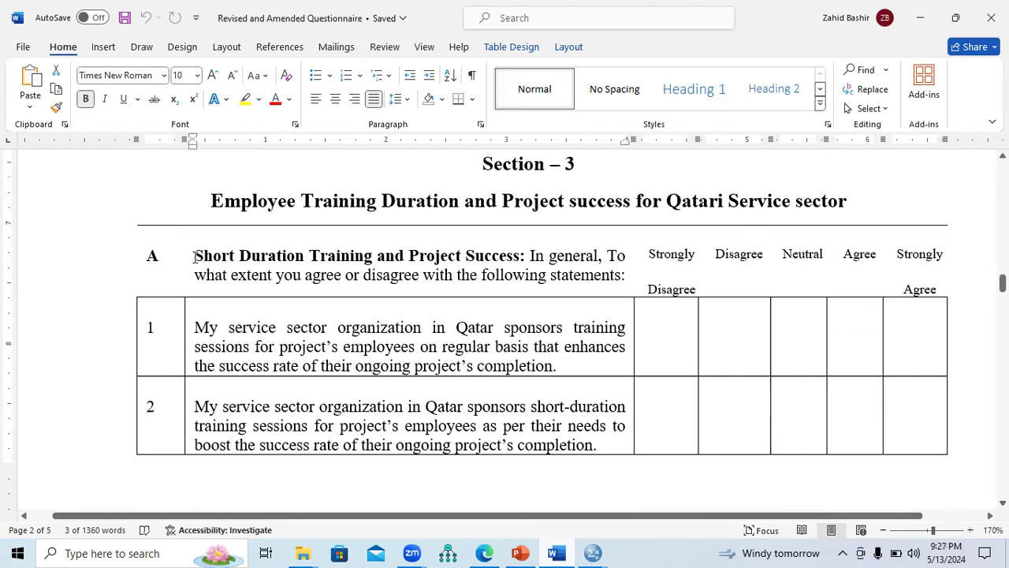
drag(197, 257, 367, 260)
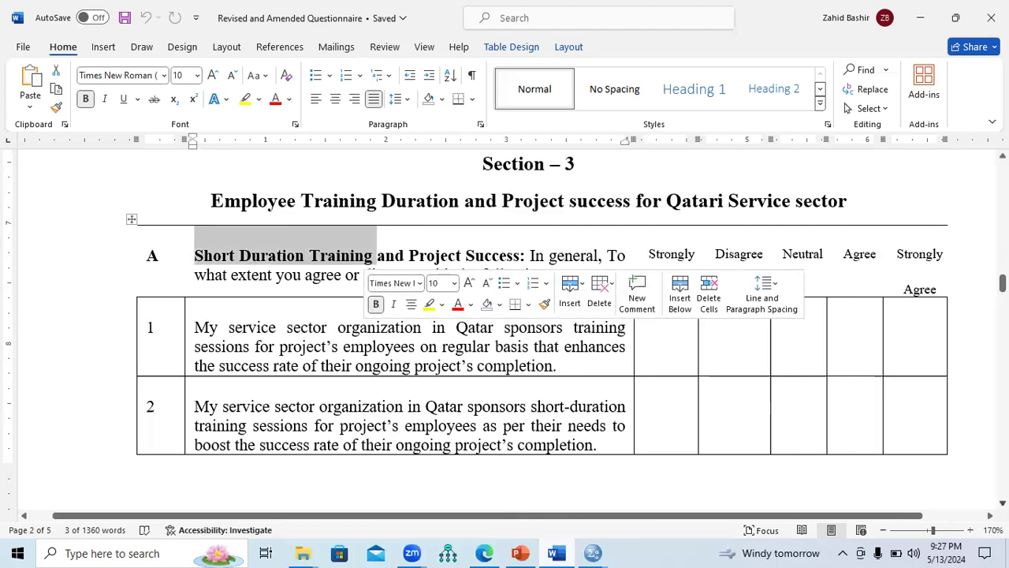
Step: Find part B on long duration training in Section 3, selecting the start of its heading and its first statement
scroll(504, 316, down, 5)
scroll(504, 315, down, 7)
scroll(218, 246, down, 6)
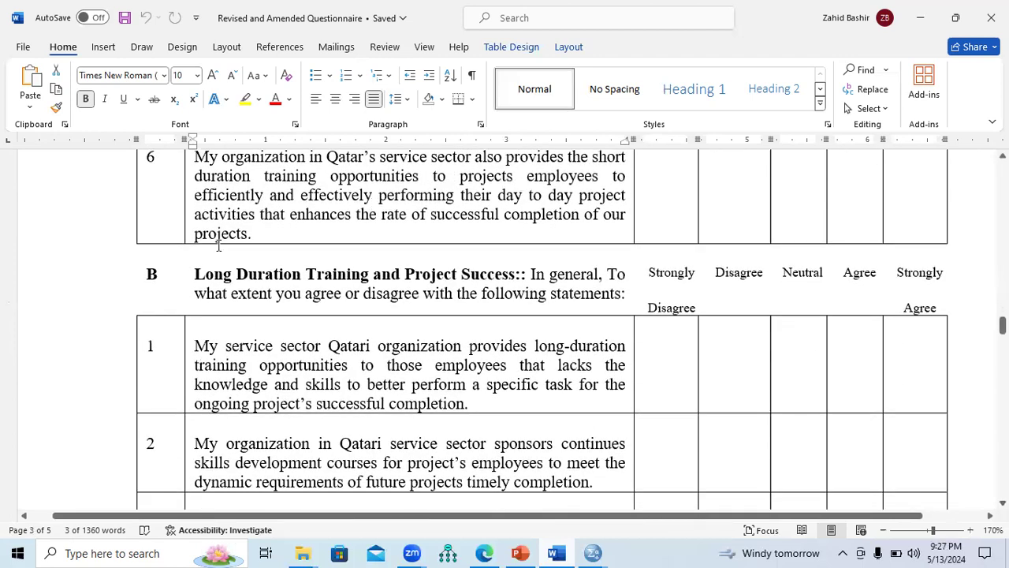
drag(196, 273, 403, 276)
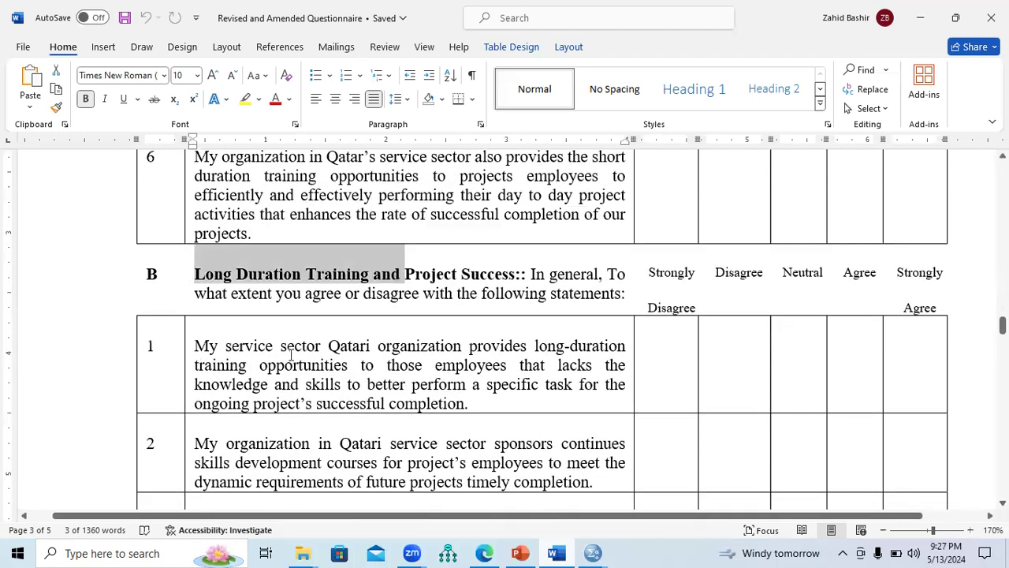
drag(196, 348, 471, 405)
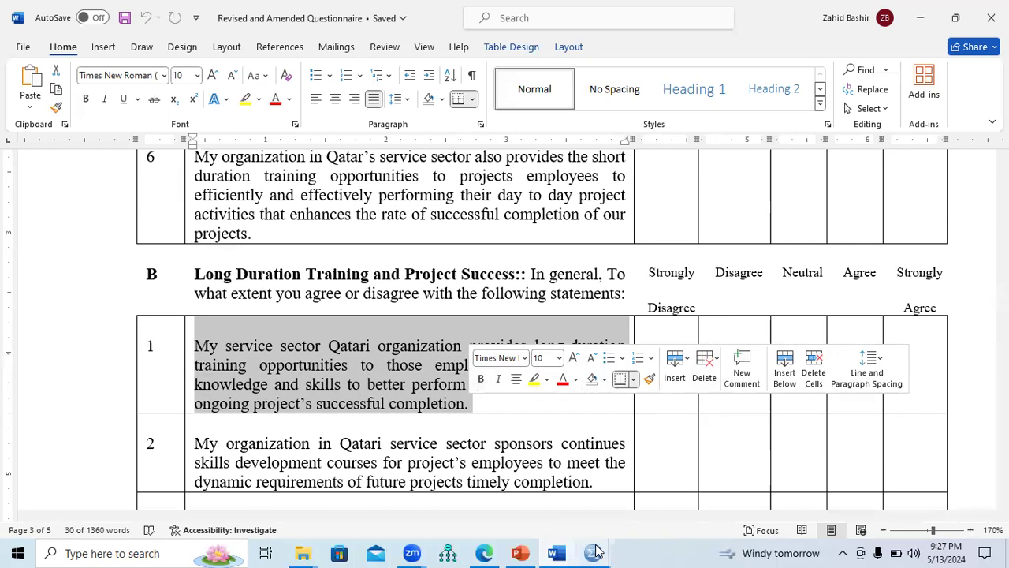
Step: Switch to the Example final dataset in SPSS and look through the data cases down to the last filled row
mouse_move(596, 552)
click(642, 512)
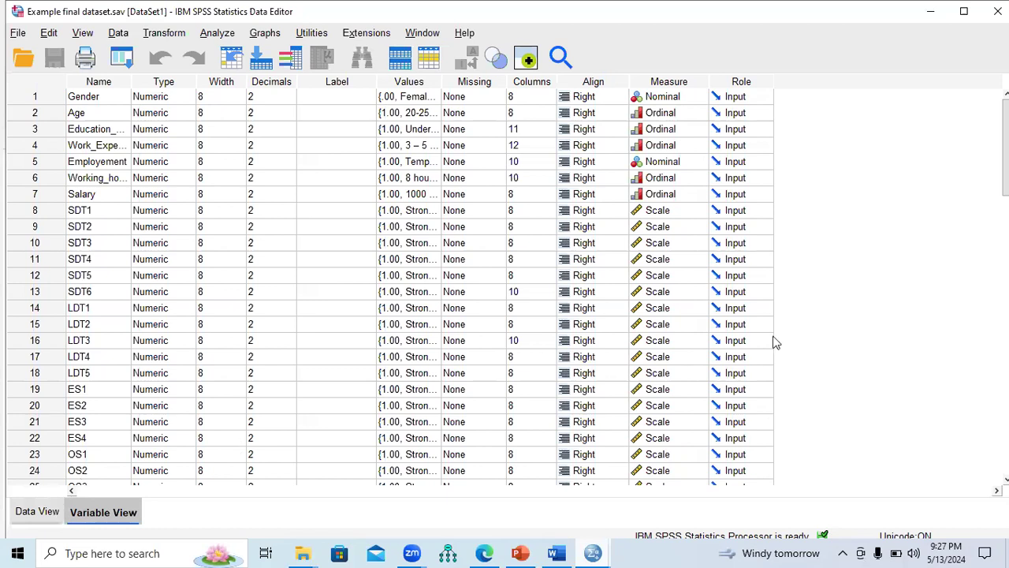
key(ctrl+t)
scroll(505, 303, down, 8)
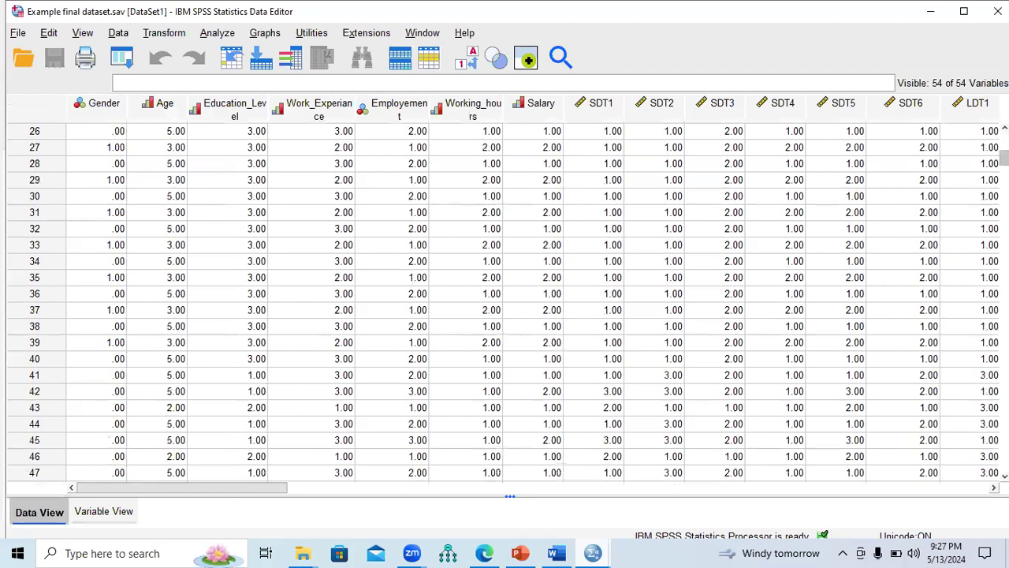
scroll(432, 405, down, 20)
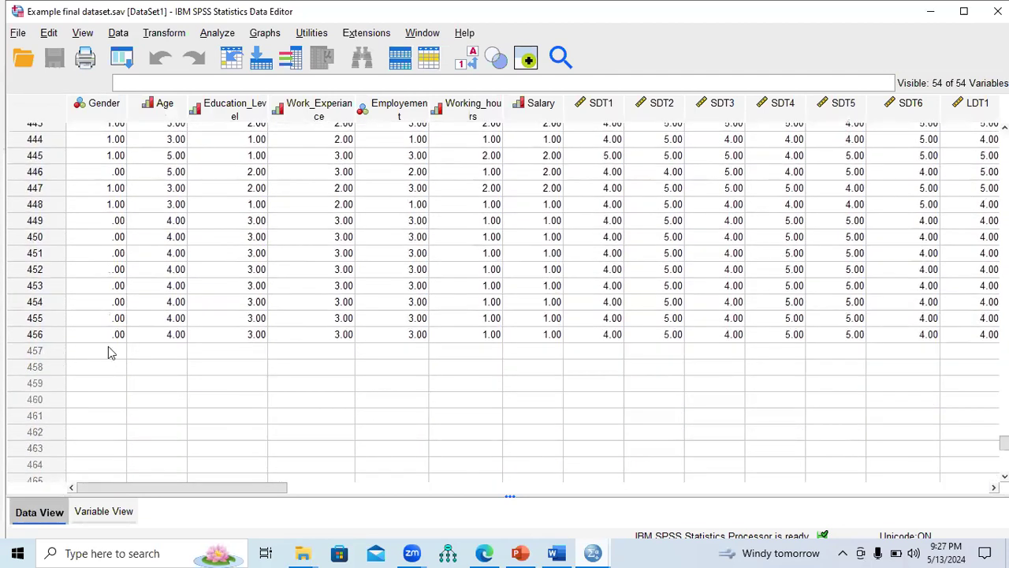
Step: Switch to the Day 29 presentation in PowerPoint, present slide 12 full screen to read the final EFA checks, and end the show
click(520, 552)
click(79, 252)
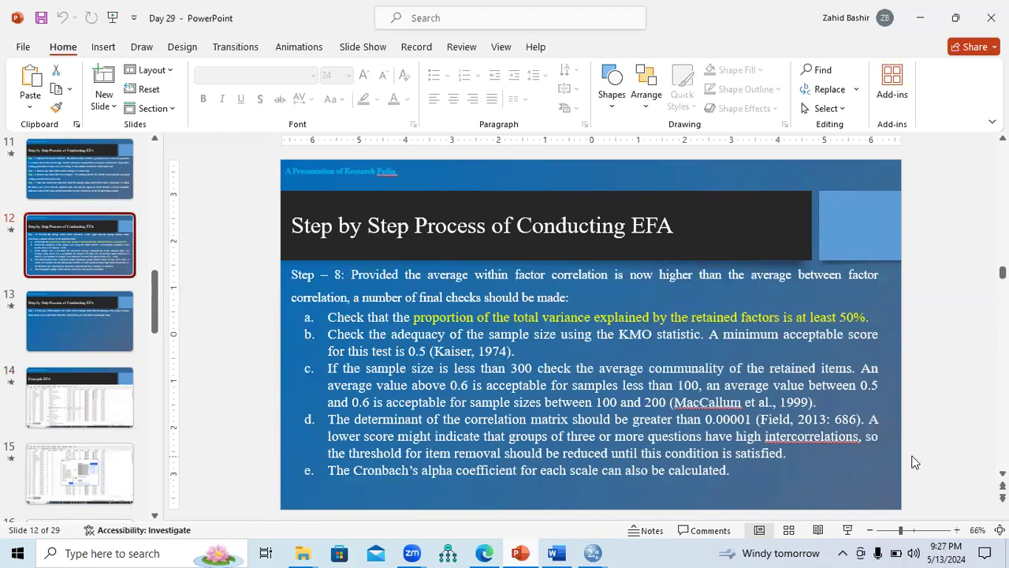
click(848, 530)
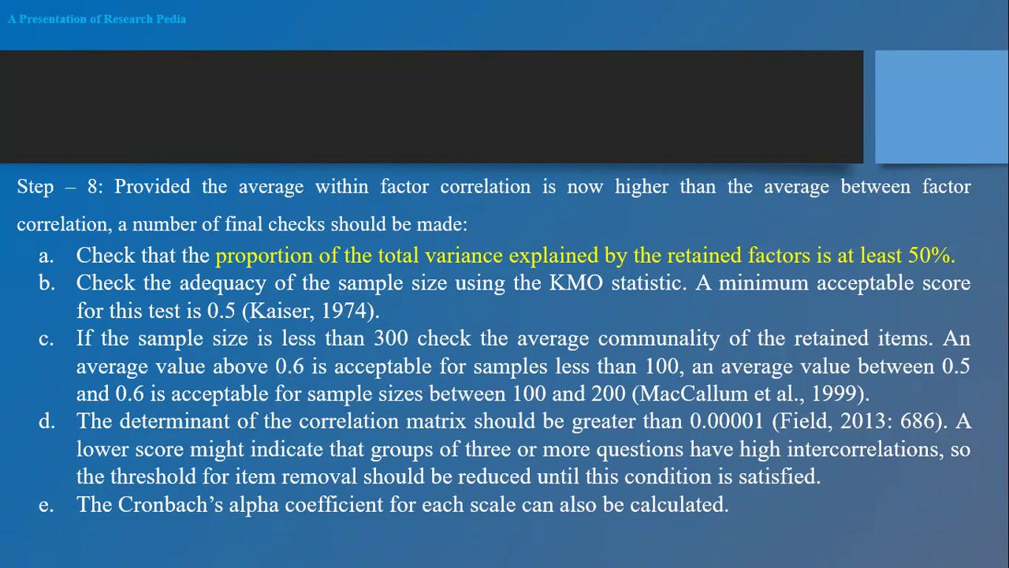
right_click(403, 337)
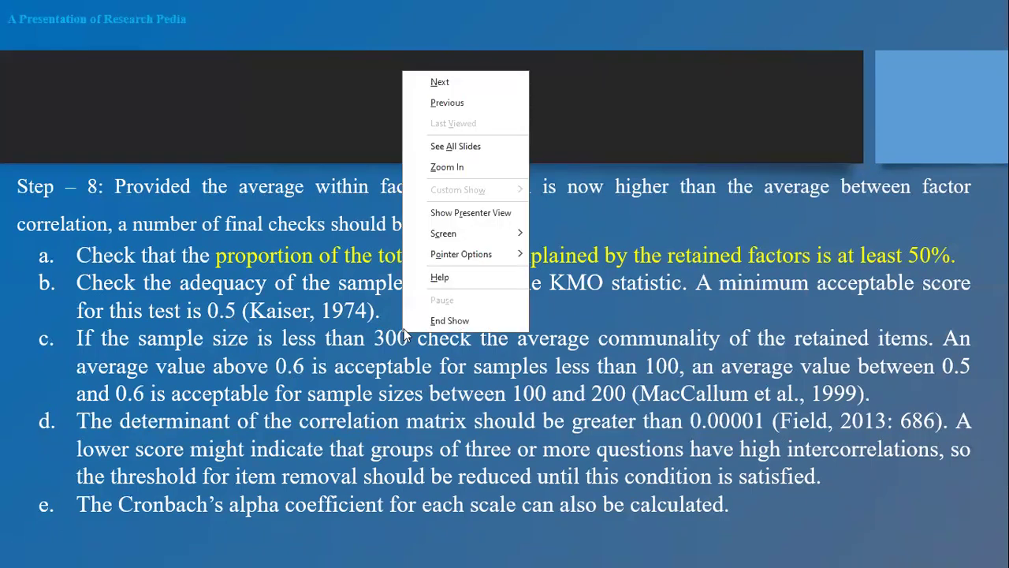
click(457, 366)
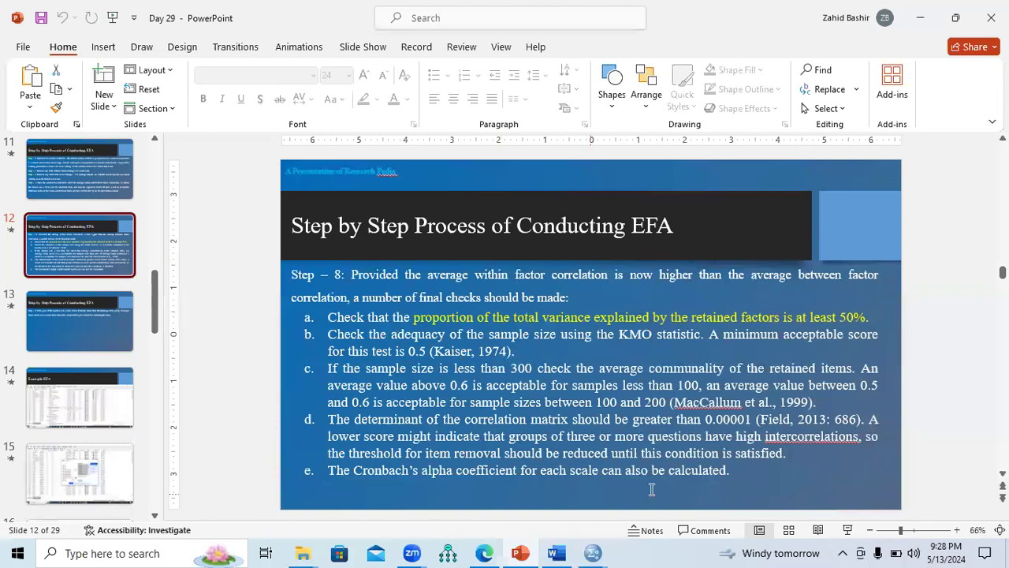
Step: Return to the Example final dataset in SPSS and select the last filled case, row 456
click(593, 553)
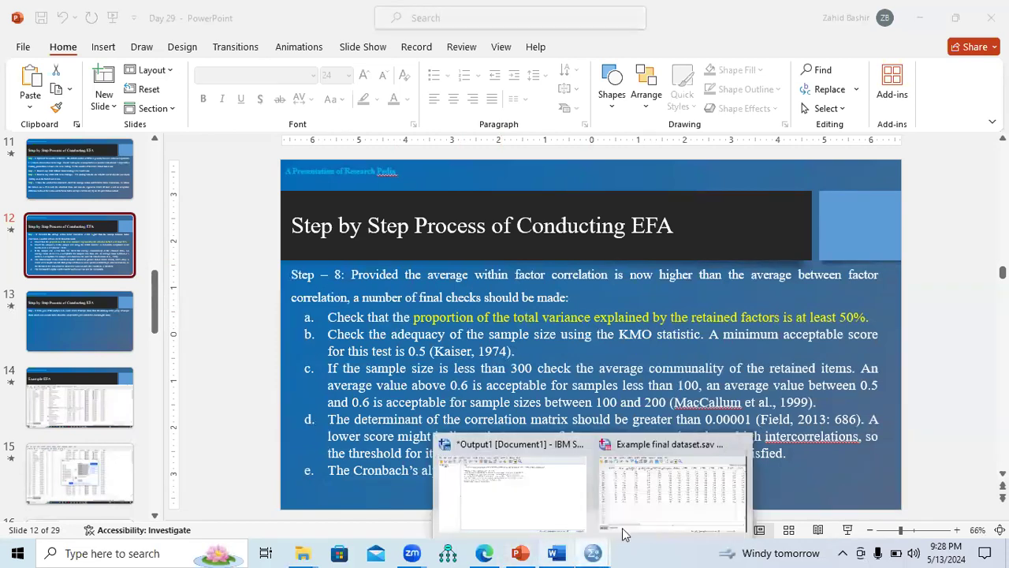
click(637, 508)
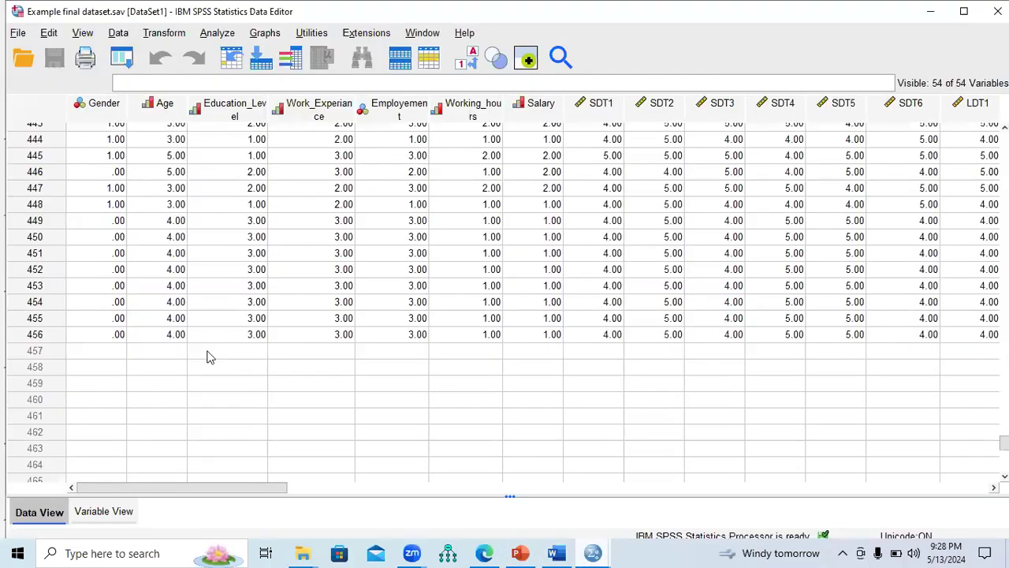
click(32, 334)
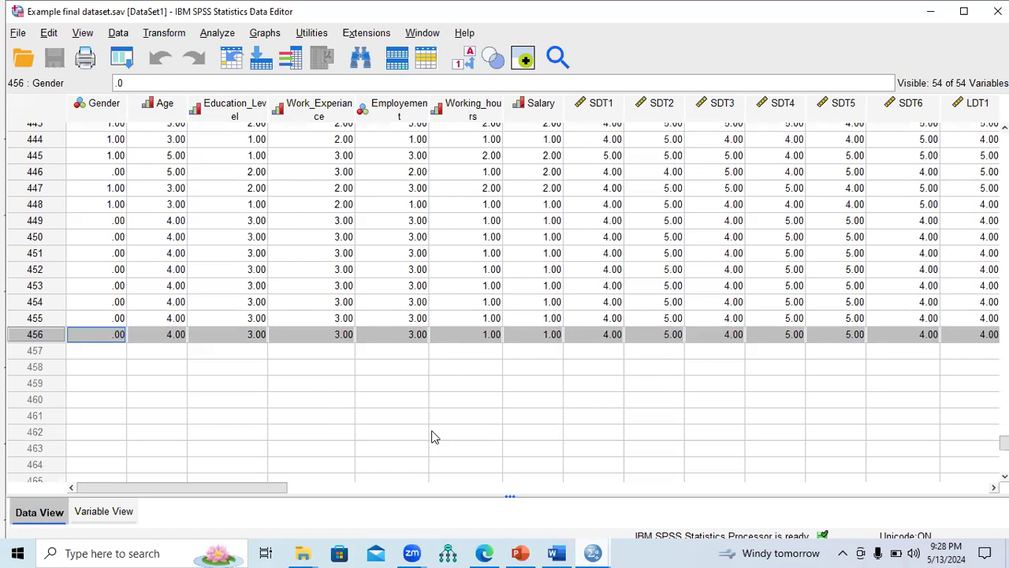
Step: Switch to the Day 29 presentation in PowerPoint and present slide 14, Example EFA, full screen
mouse_move(520, 553)
click(496, 437)
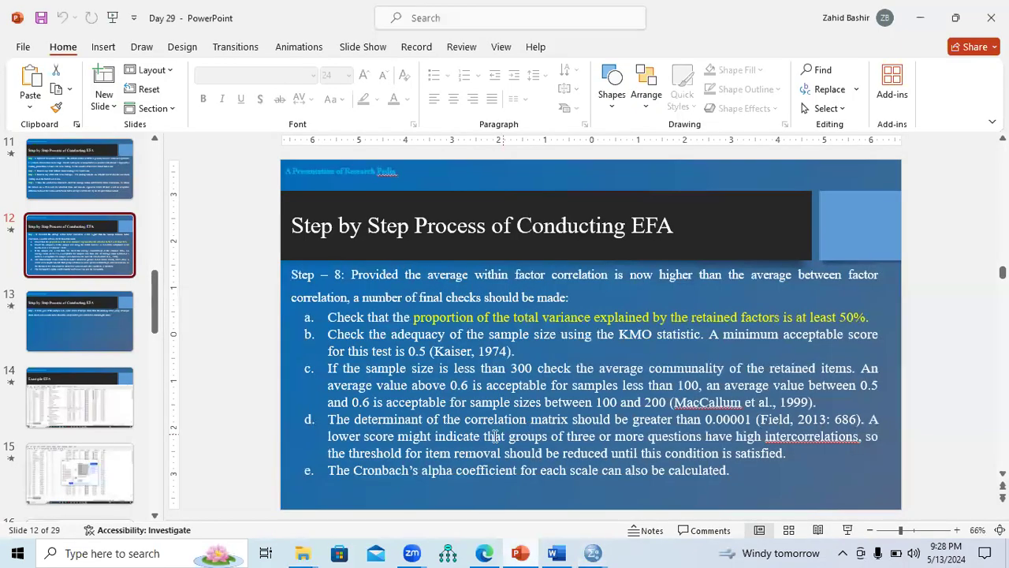
click(93, 397)
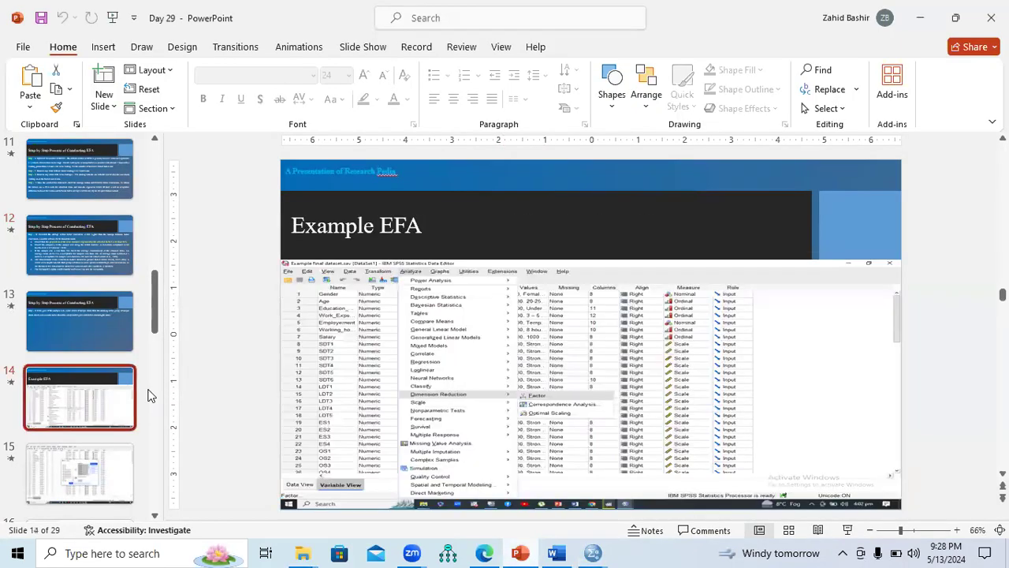
click(956, 530)
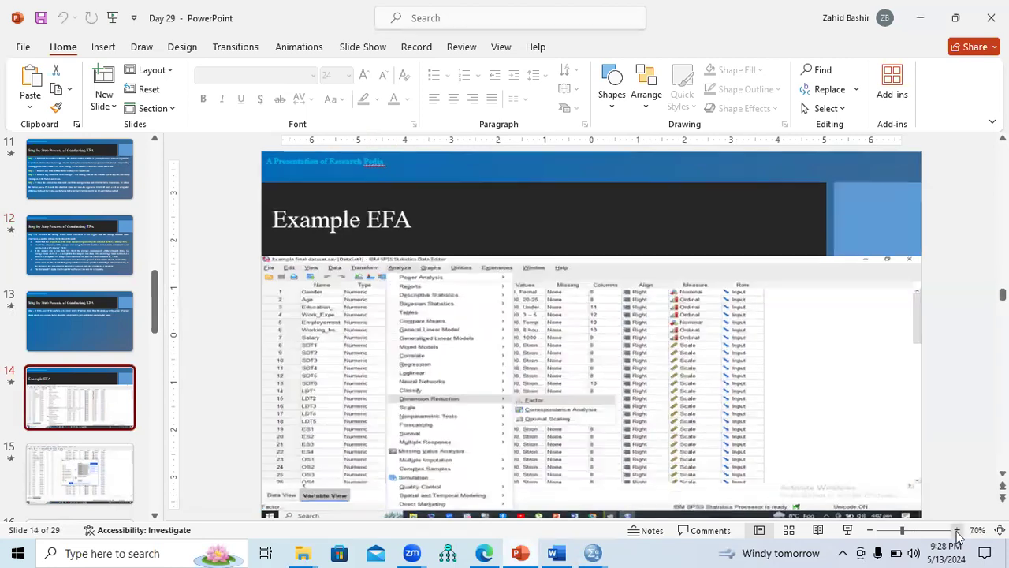
click(848, 530)
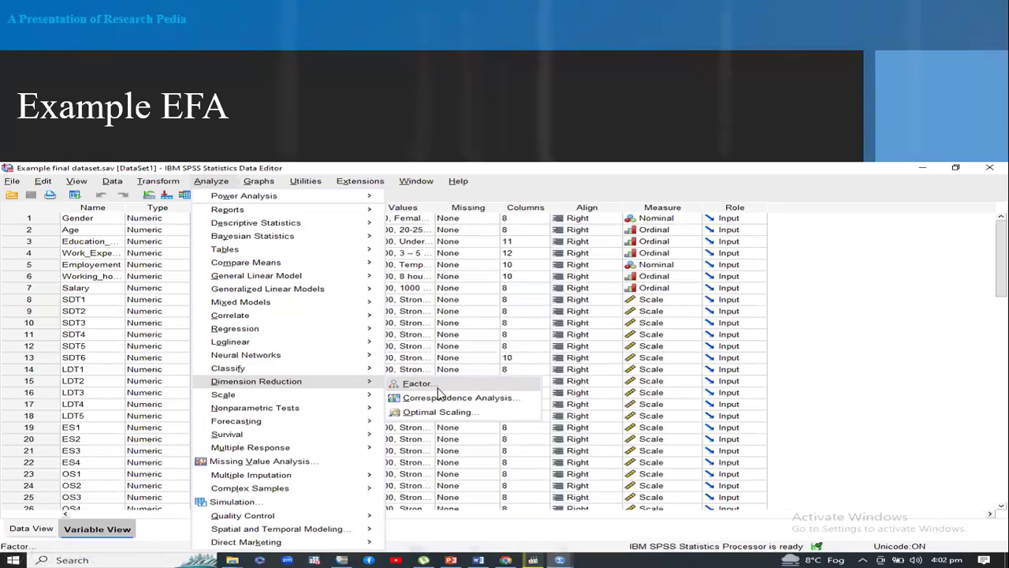
Step: Go through the example slides on the factor analysis settings up to the KMO and communalities tables, and end the show
click(439, 391)
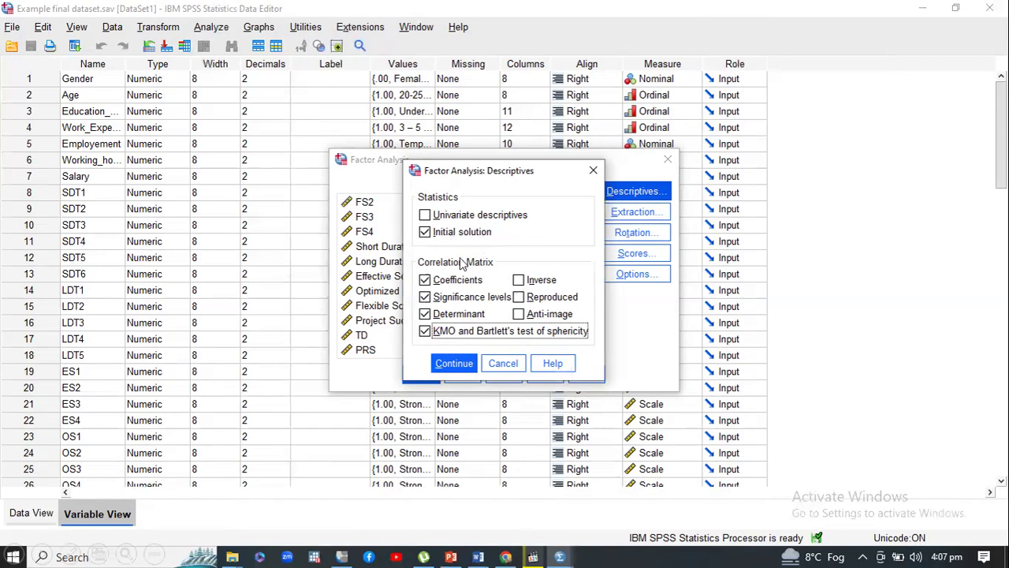
click(426, 296)
click(384, 293)
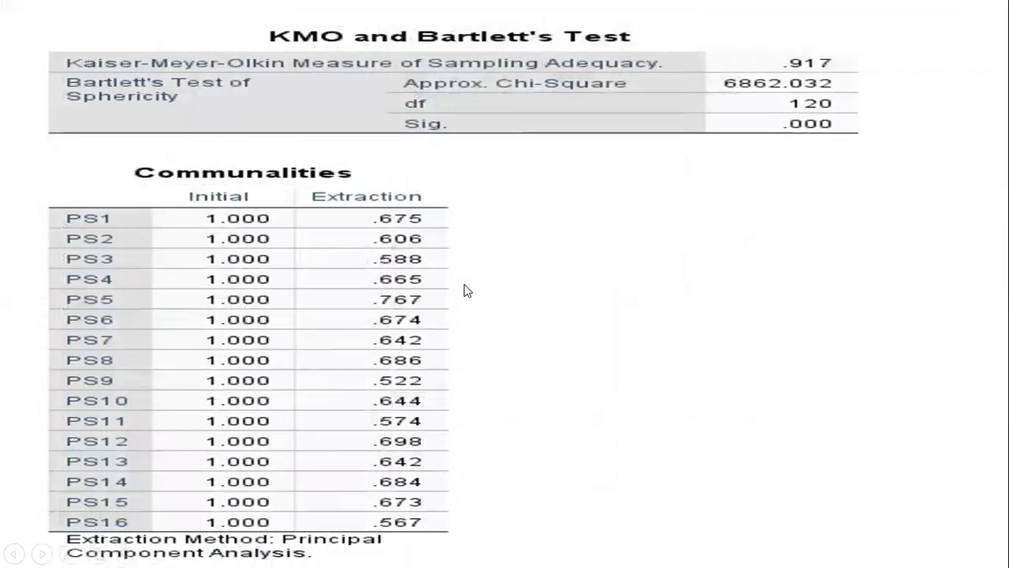
right_click(465, 290)
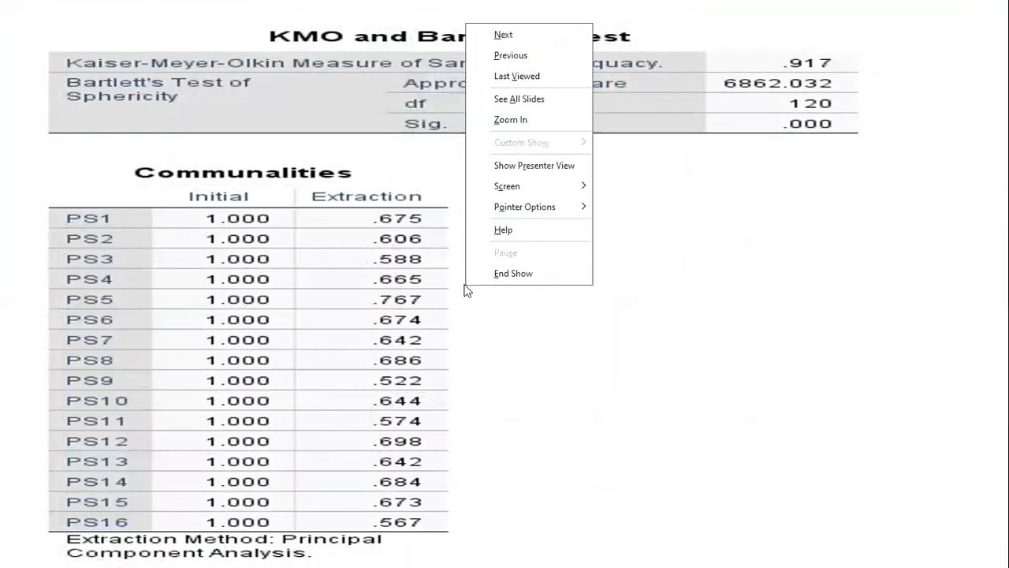
click(513, 273)
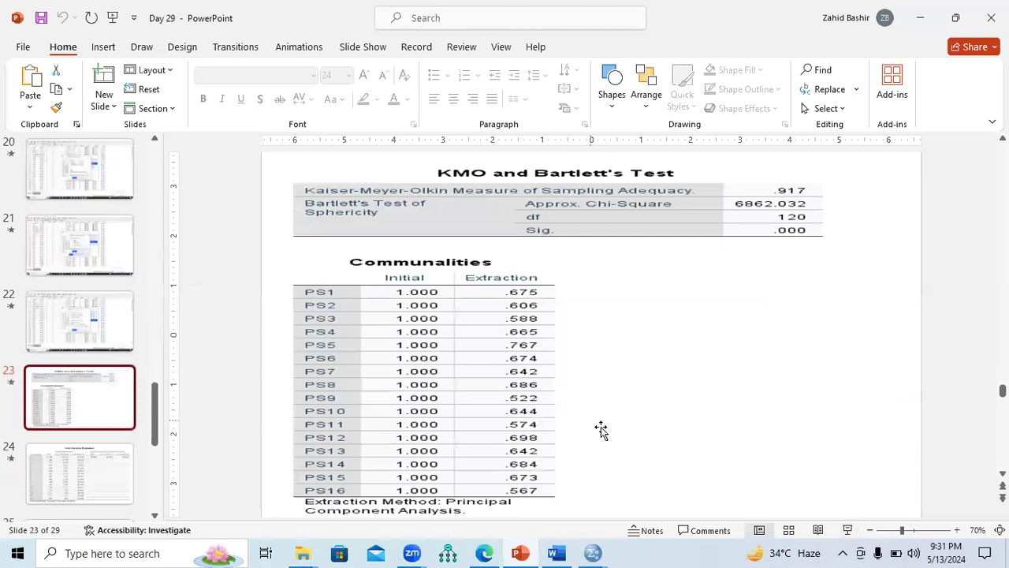
Step: Switch to the Example final dataset in SPSS, show its variable definitions and select the rows of variables PS1 to PS16
click(593, 548)
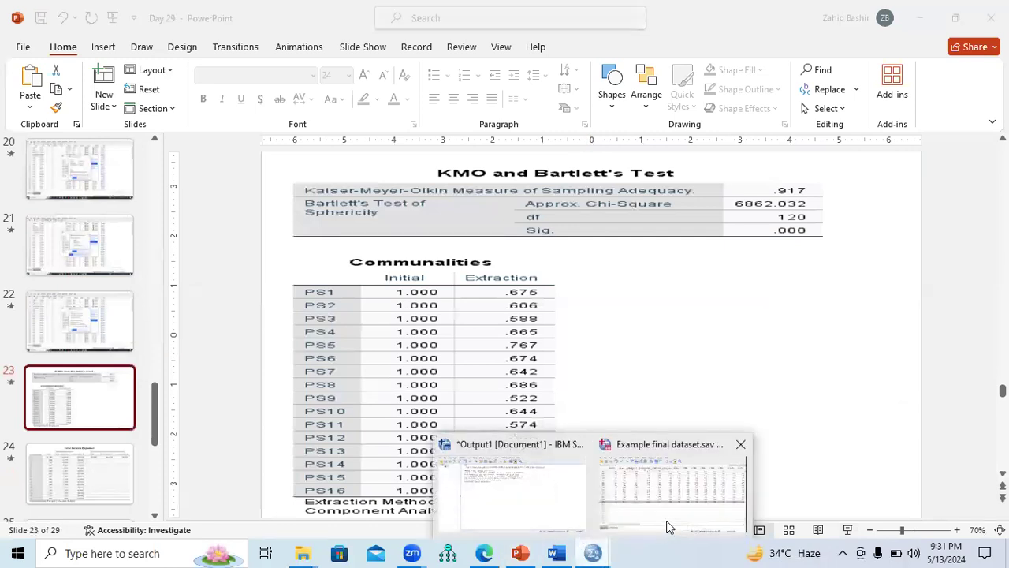
click(667, 523)
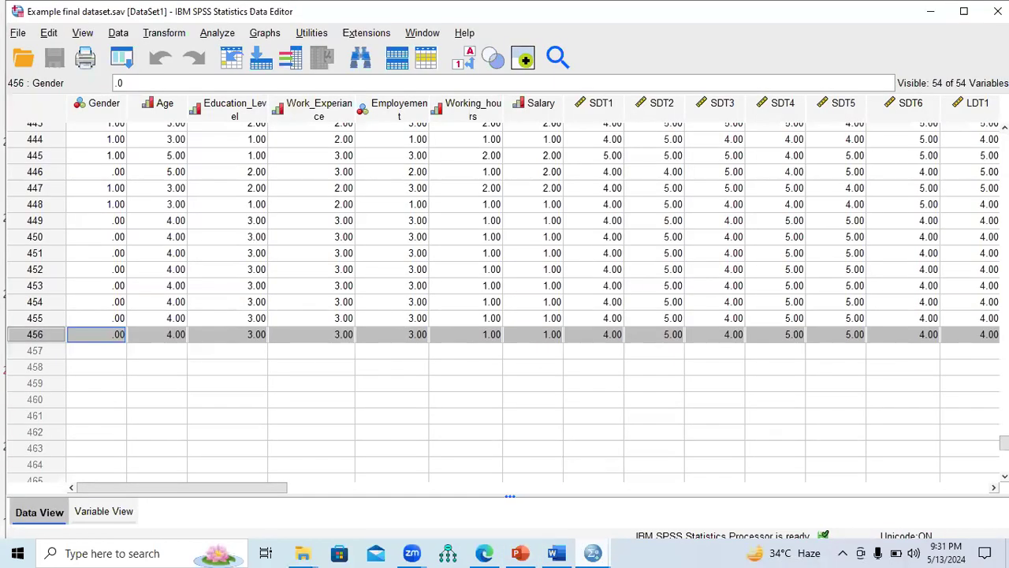
drag(1004, 443, 1001, 16)
click(83, 511)
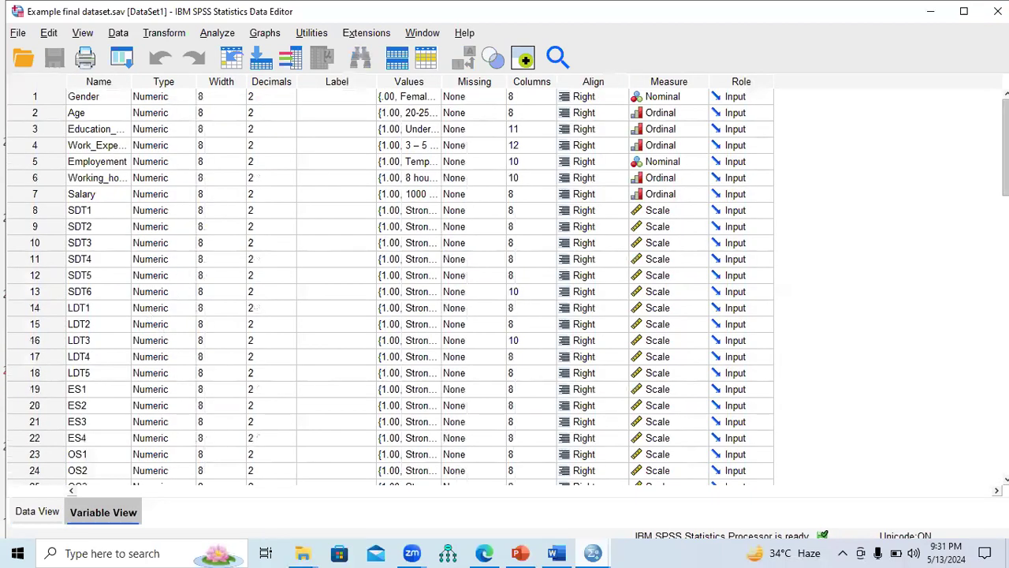
scroll(1006, 149, down, 1)
scroll(390, 287, down, 6)
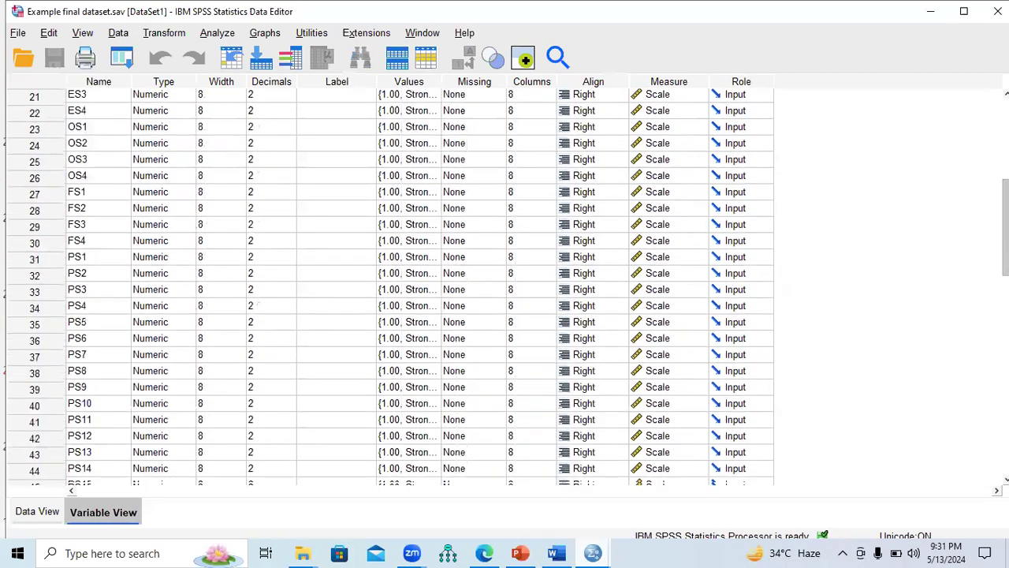
scroll(466, 263, down, 2)
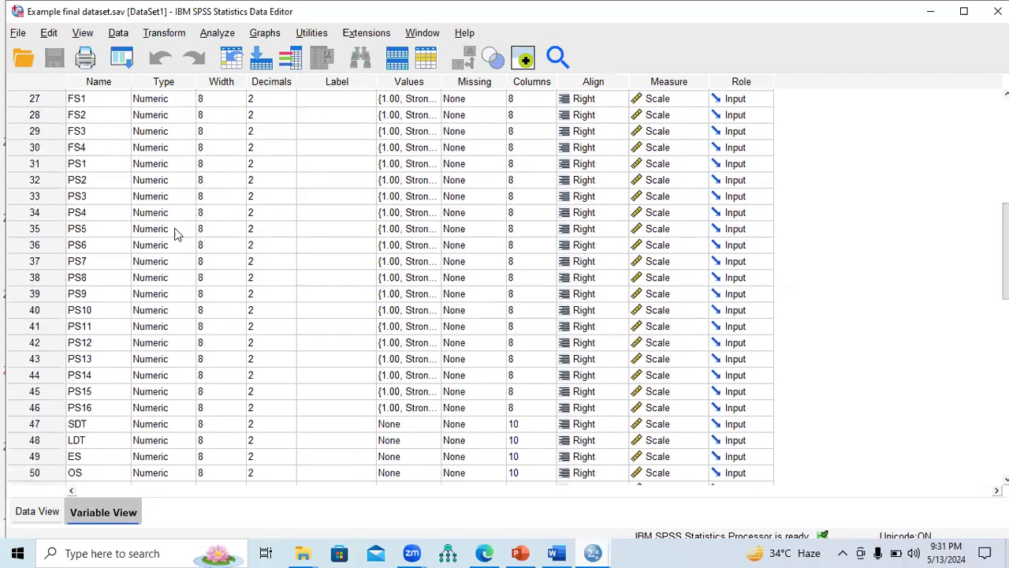
drag(39, 168, 31, 412)
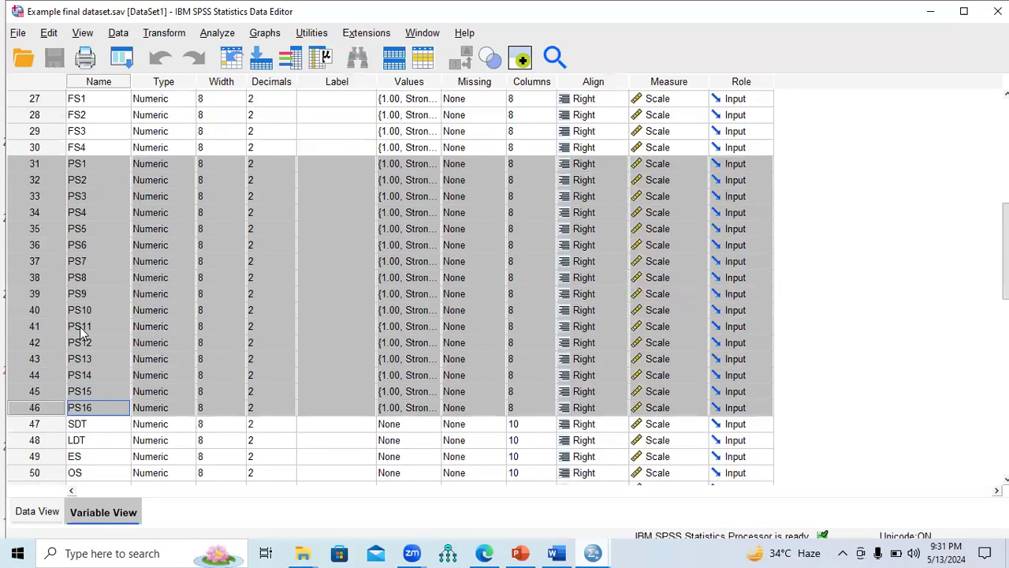
click(218, 35)
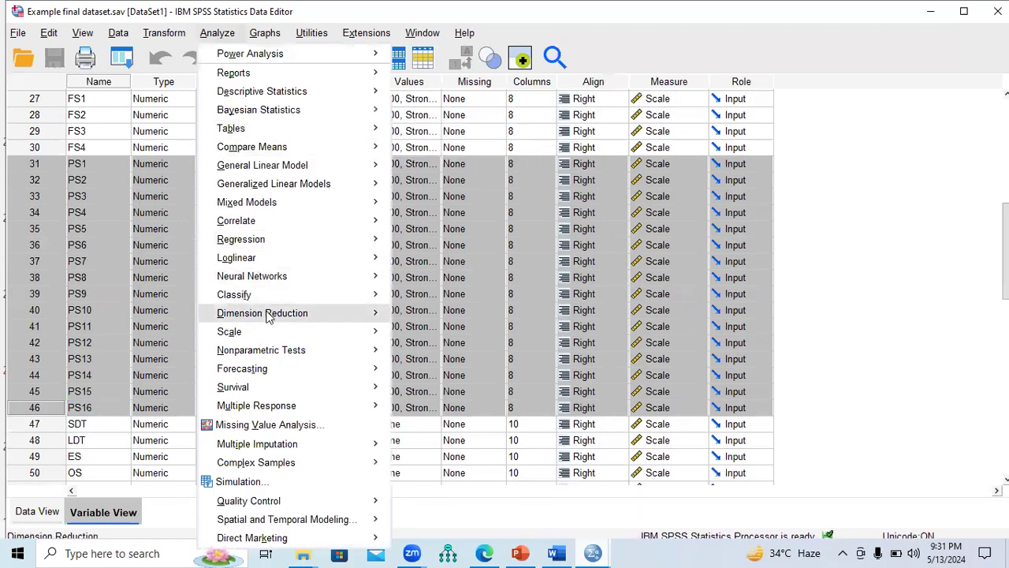
mouse_move(268, 316)
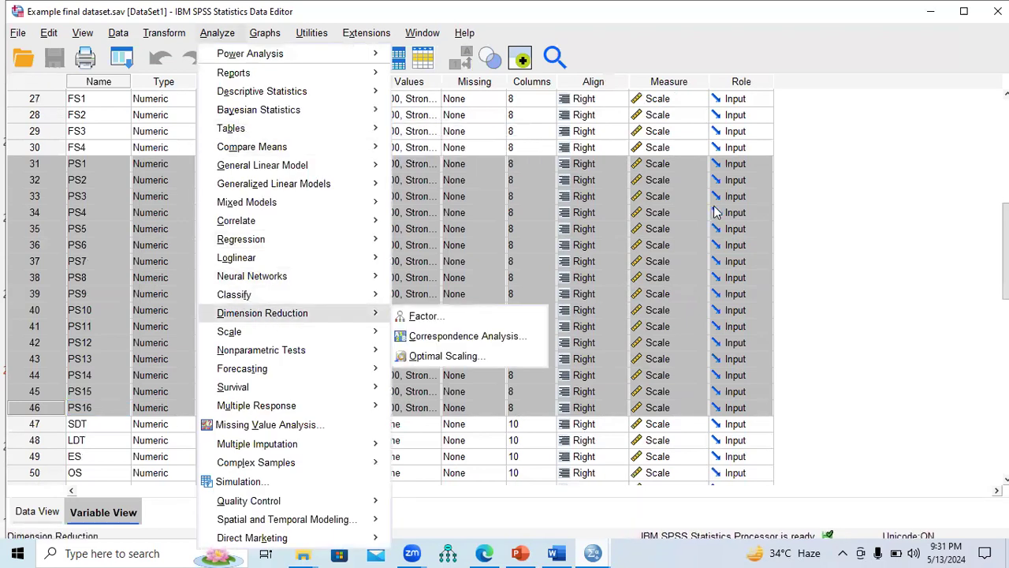
click(715, 212)
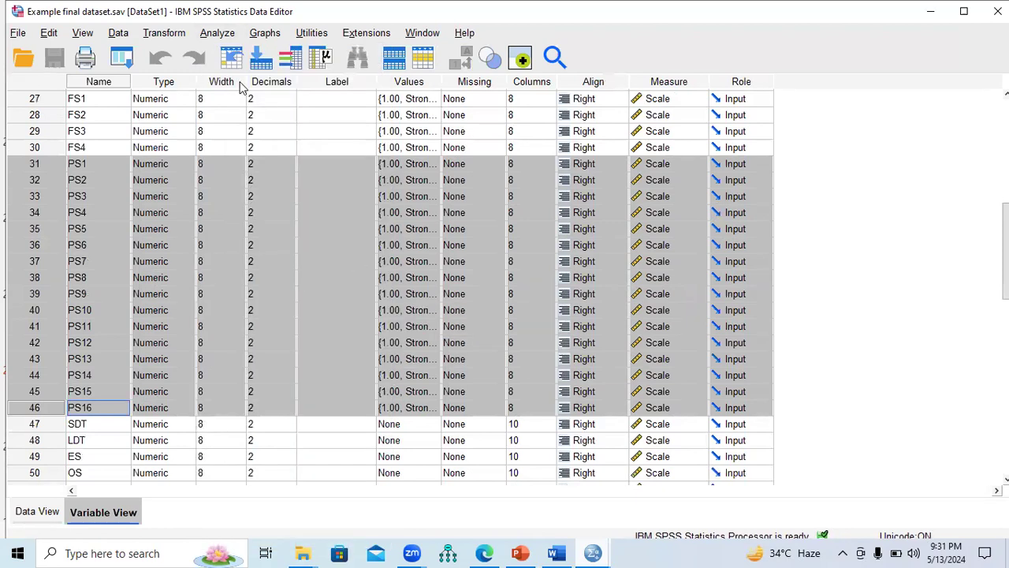
Step: Start a Factor Analysis from the dimension reduction methods and add PS1 through PS16 as its variables
click(221, 37)
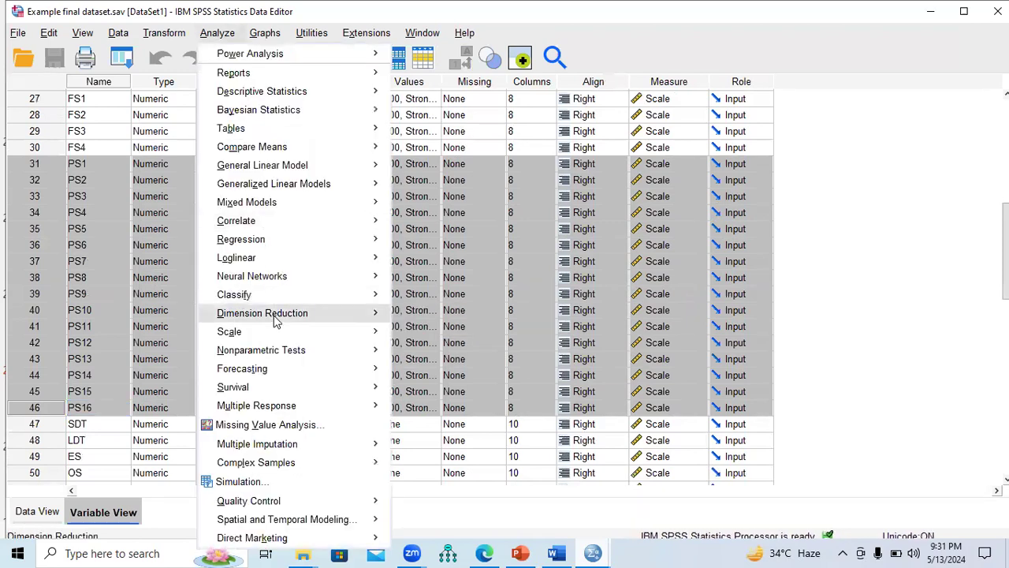
mouse_move(295, 315)
click(420, 317)
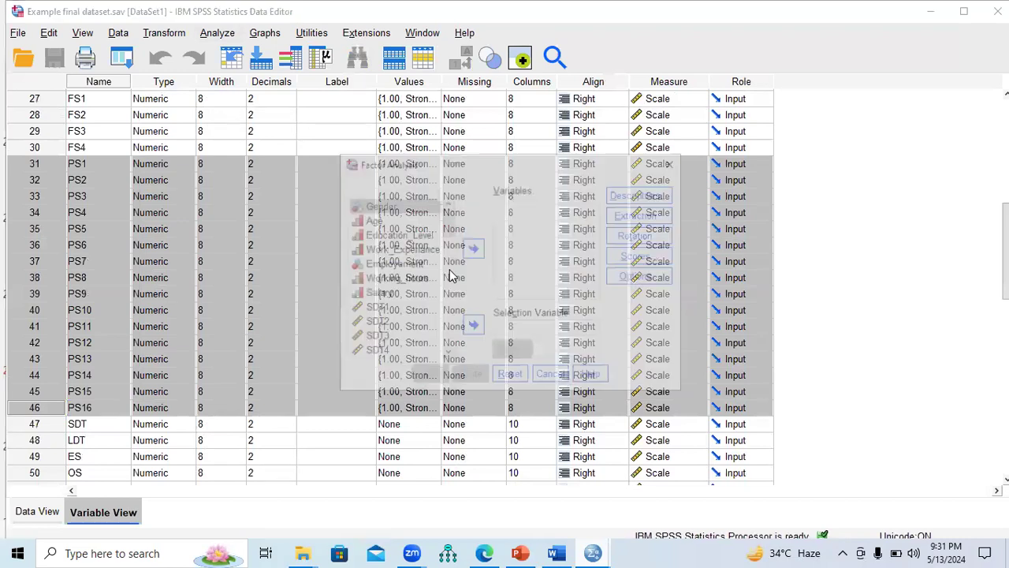
drag(445, 239, 448, 292)
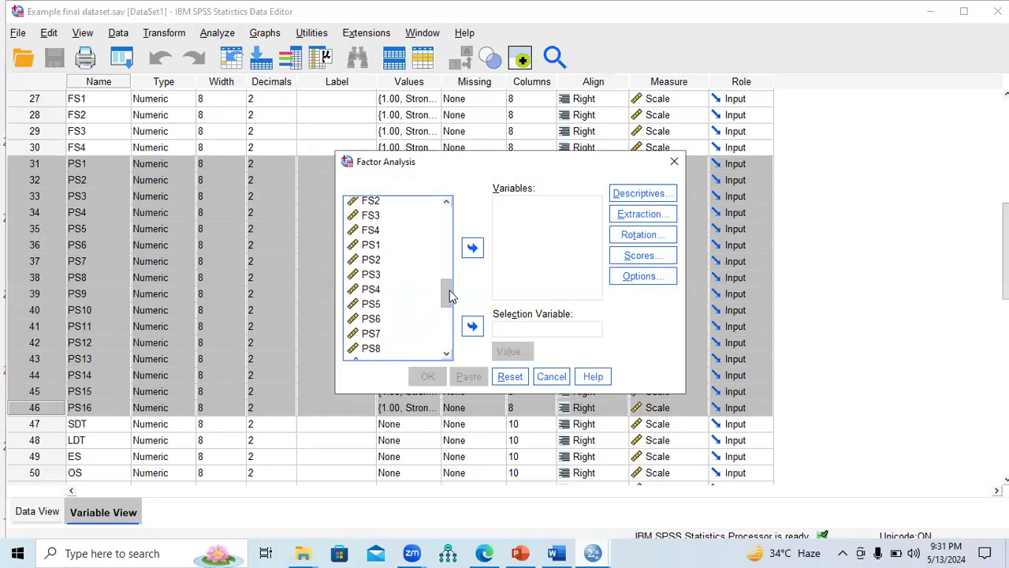
click(375, 246)
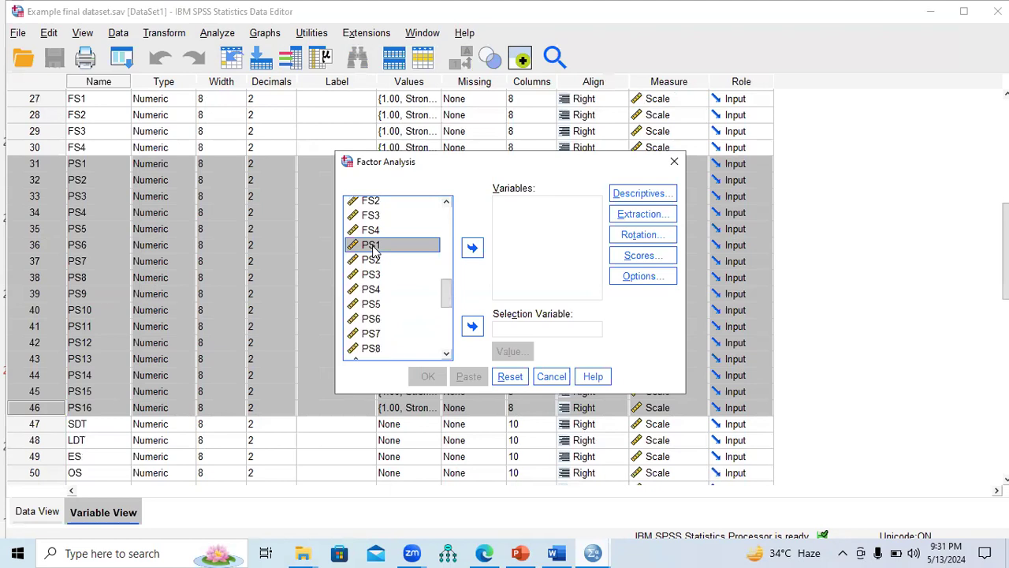
key(shift+Down)
key(shift+Down)
key(shift+Down)
key(shift+Down)
key(shift+Down)
key(shift+Down)
key(shift+Down)
key(shift+Down)
key(shift+Down)
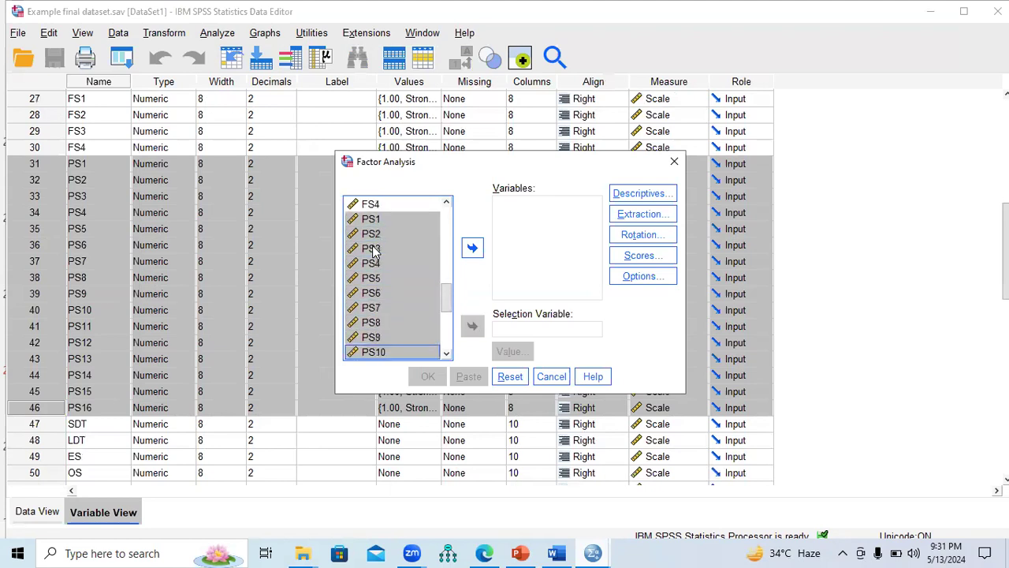
key(shift+Down)
key(shift+Down)
key(shift+Down)
key(shift+Down)
key(shift+Down)
key(shift+Down)
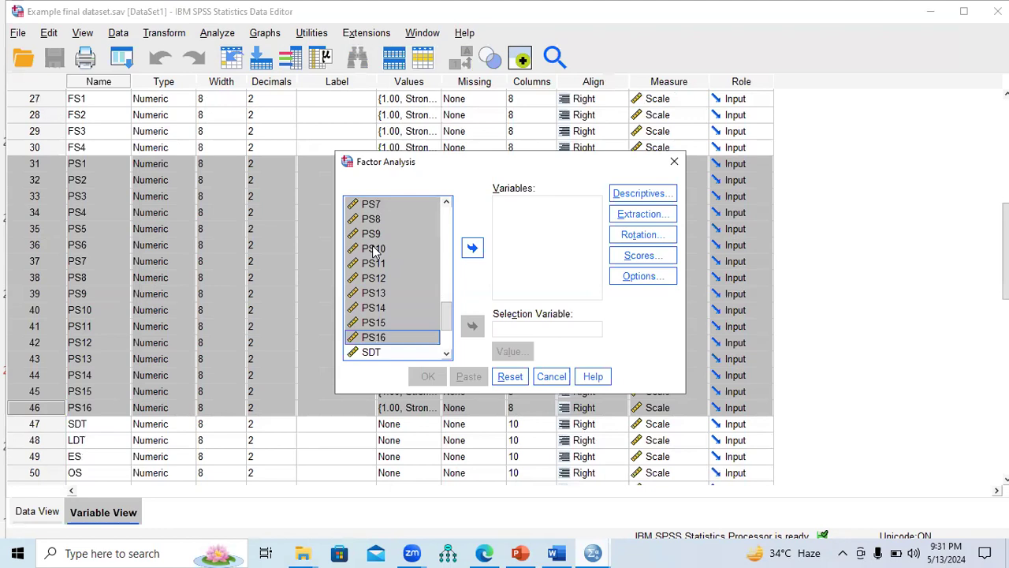
click(473, 248)
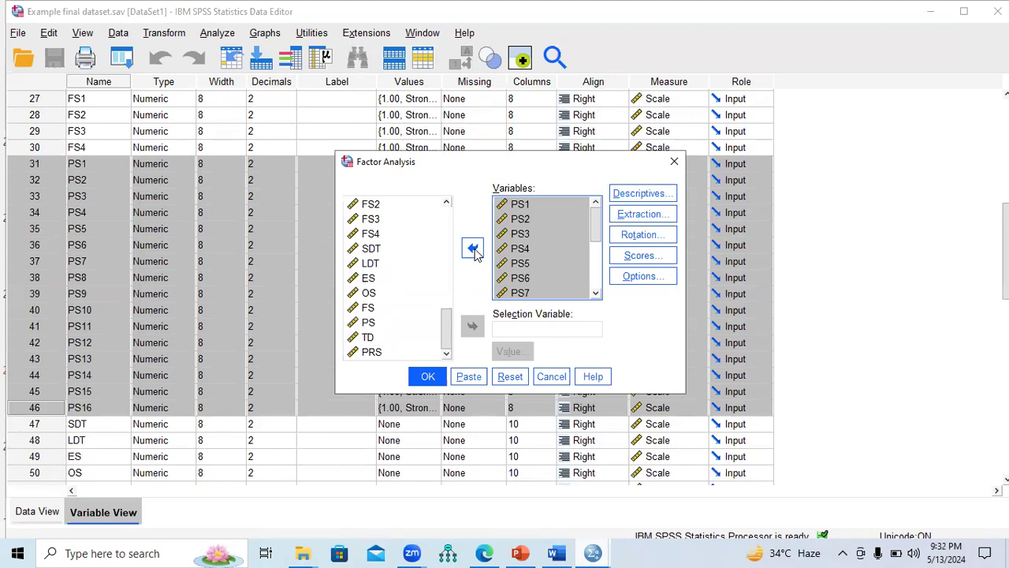
Step: In the descriptives settings, include correlation coefficients, significance levels, the determinant, and KMO and Bartlett's test of sphericity
click(639, 196)
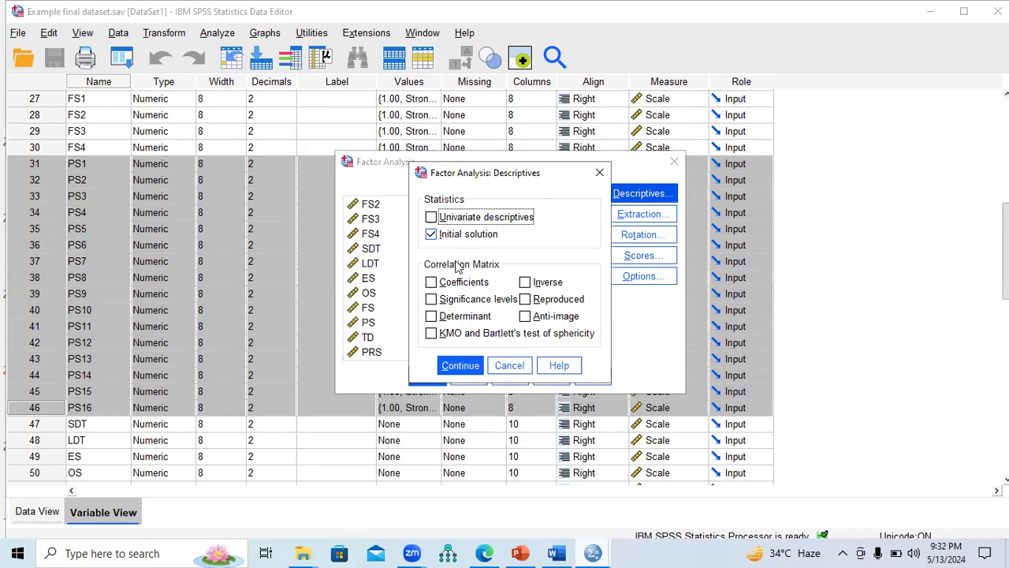
click(431, 282)
click(431, 299)
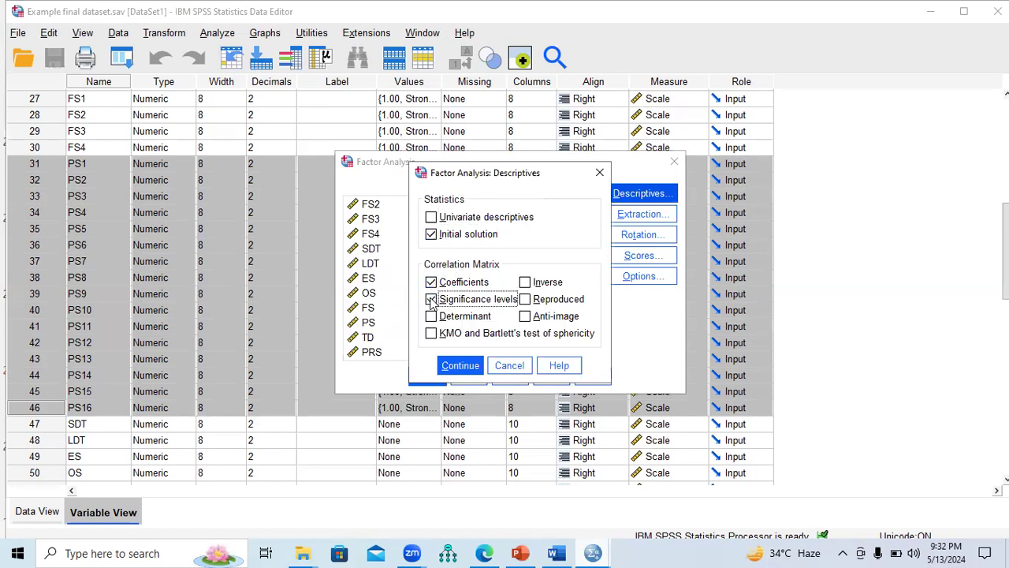
click(432, 316)
click(432, 333)
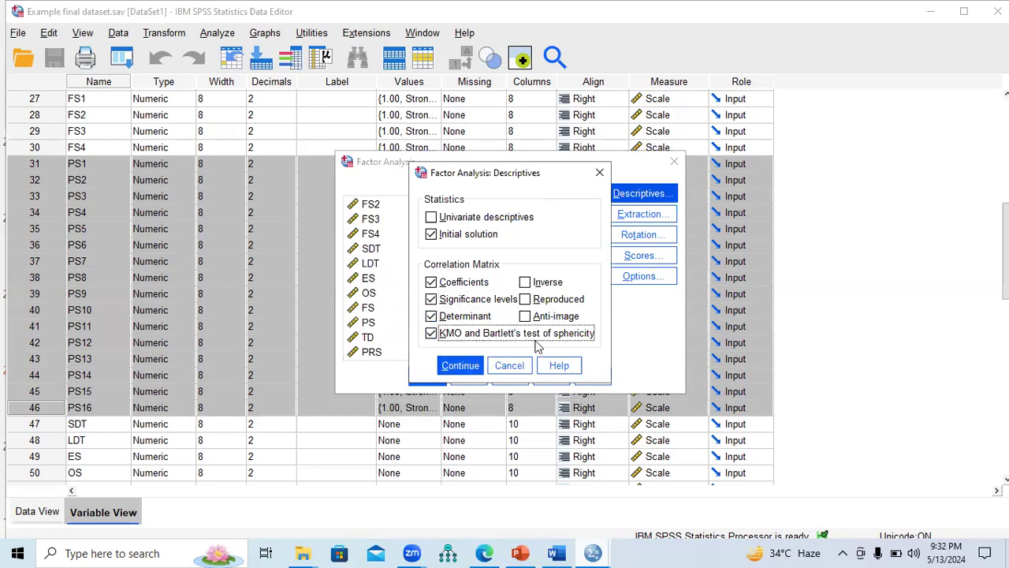
click(466, 366)
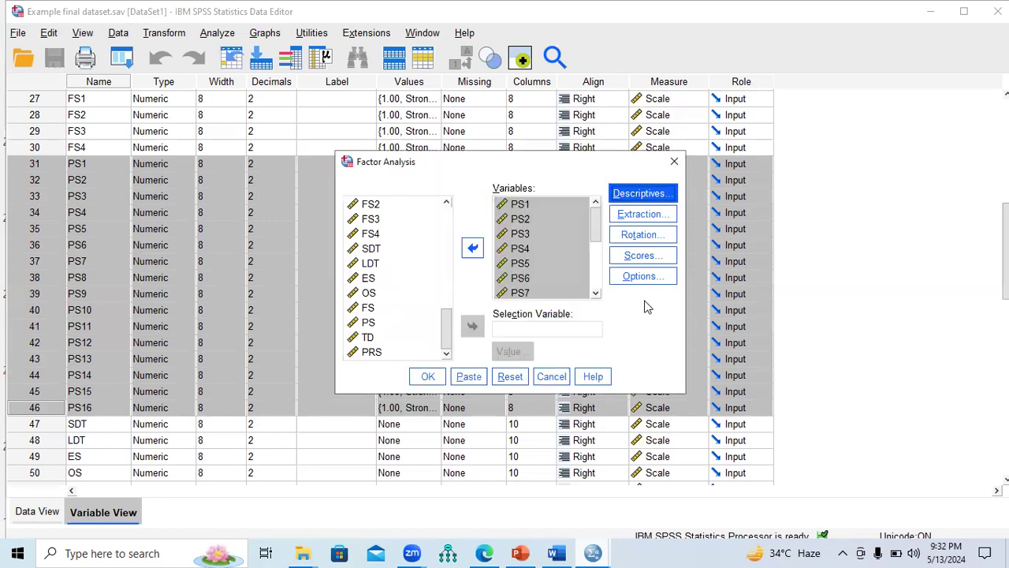
Step: In the extraction settings, include a scree plot and keep Principal components as the extraction method
click(652, 215)
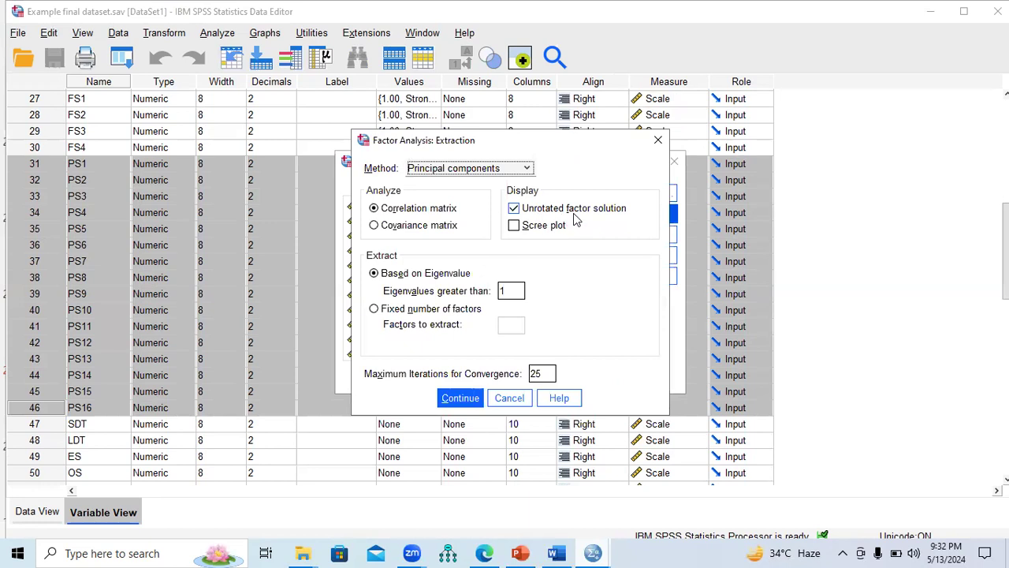
click(514, 226)
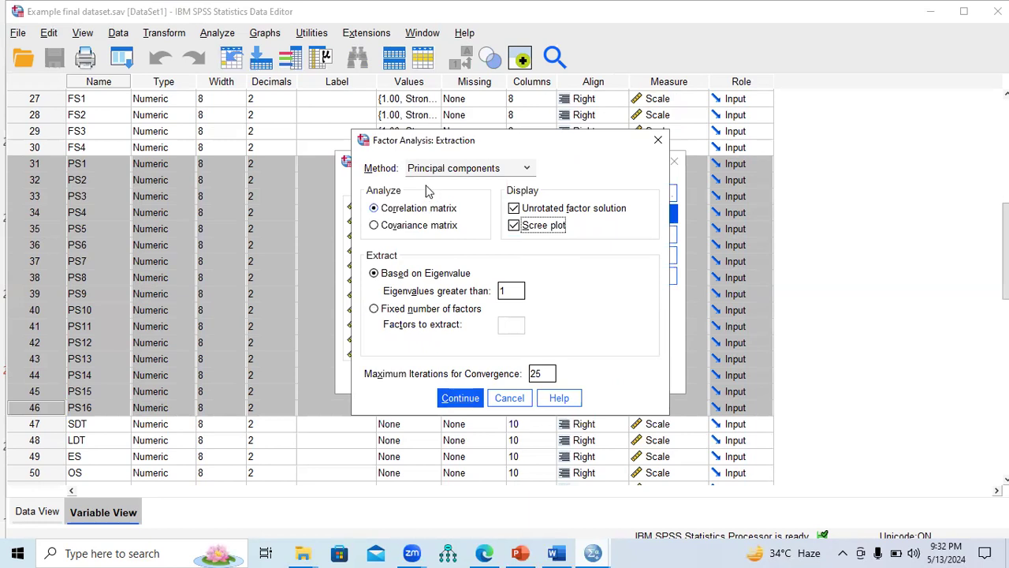
click(478, 171)
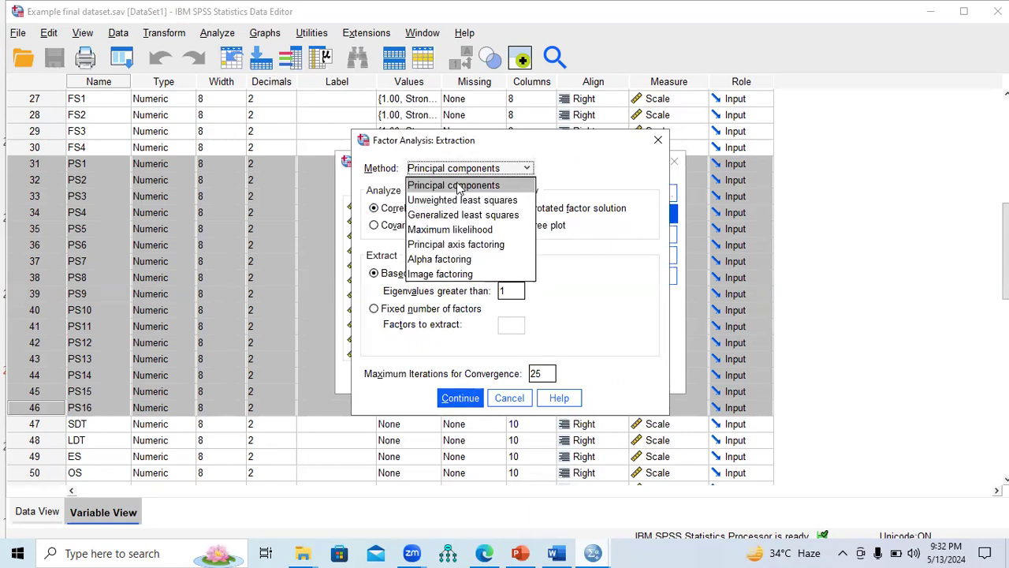
click(457, 185)
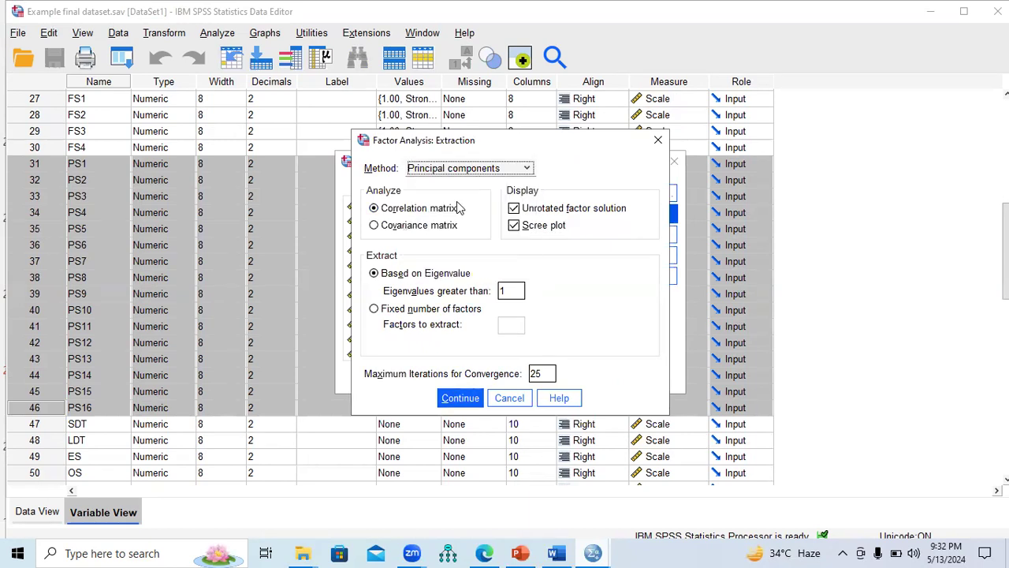
click(459, 397)
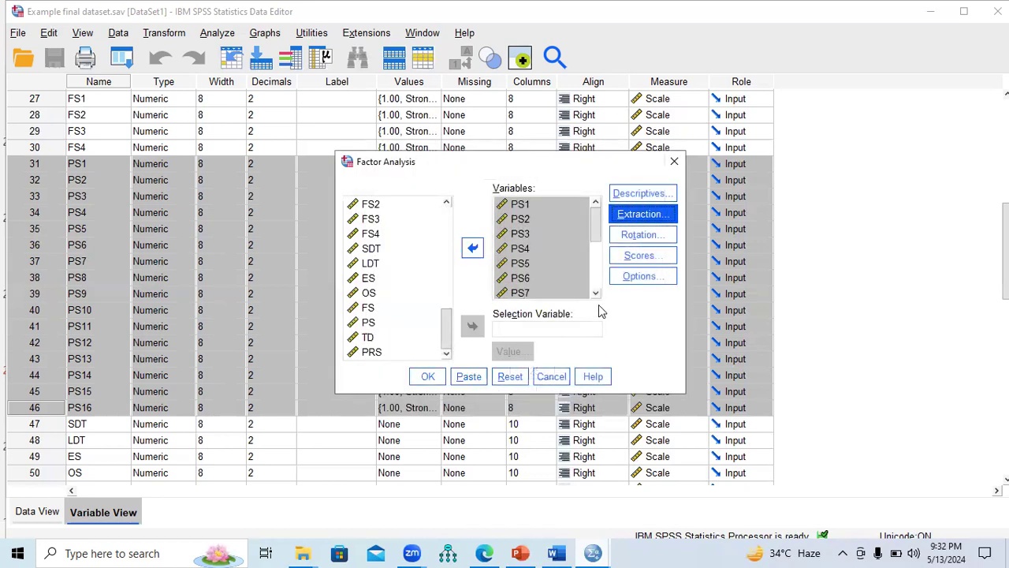
Step: Set the factor rotation method to Varimax, keeping the rotated solution and 25 maximum iterations for convergence
click(640, 240)
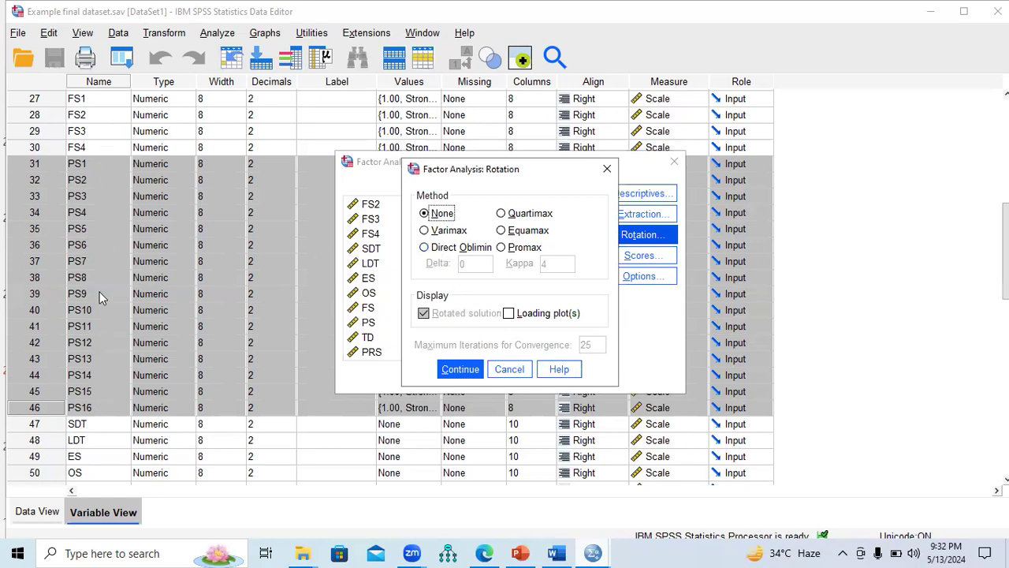
click(424, 231)
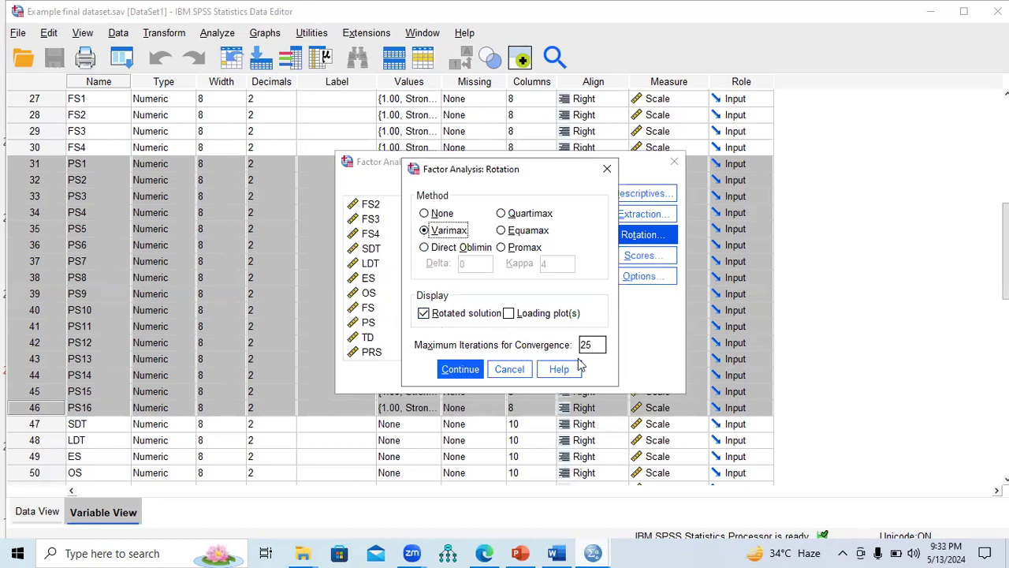
click(453, 369)
Step: In the factor scores settings, save the scores as variables with the Regression method and display the factor score coefficient matrix
click(638, 256)
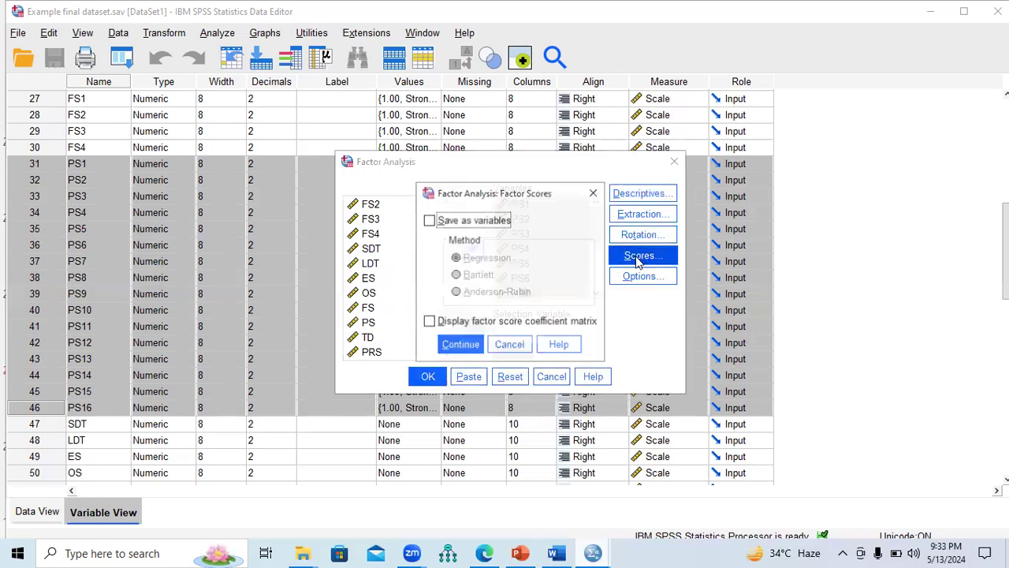
click(429, 220)
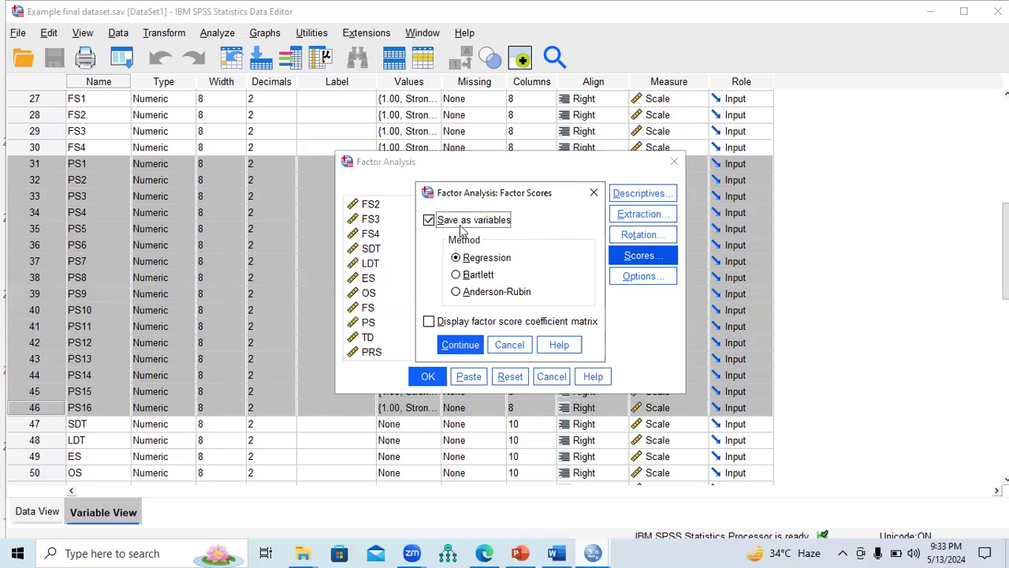
click(437, 323)
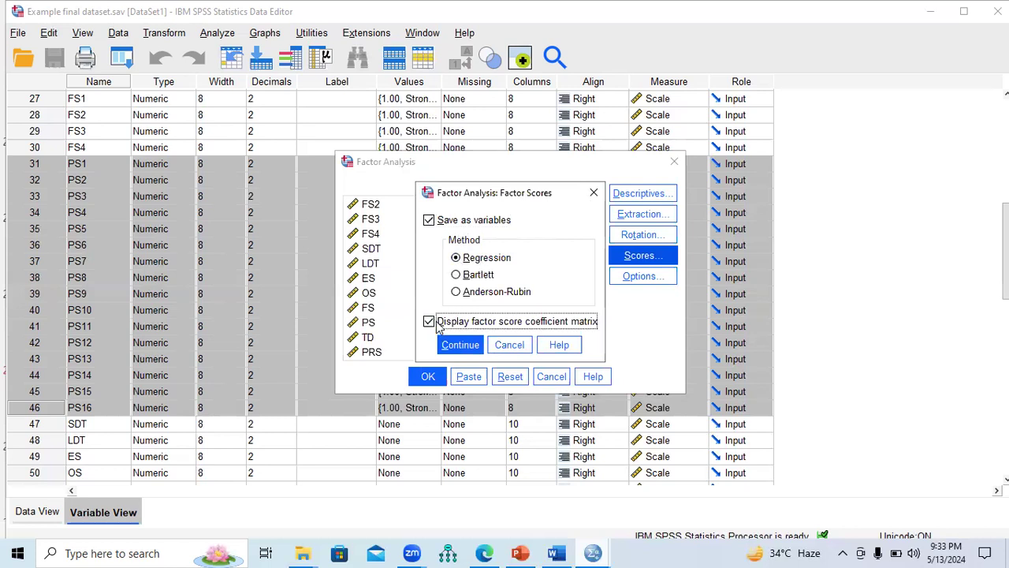
click(464, 347)
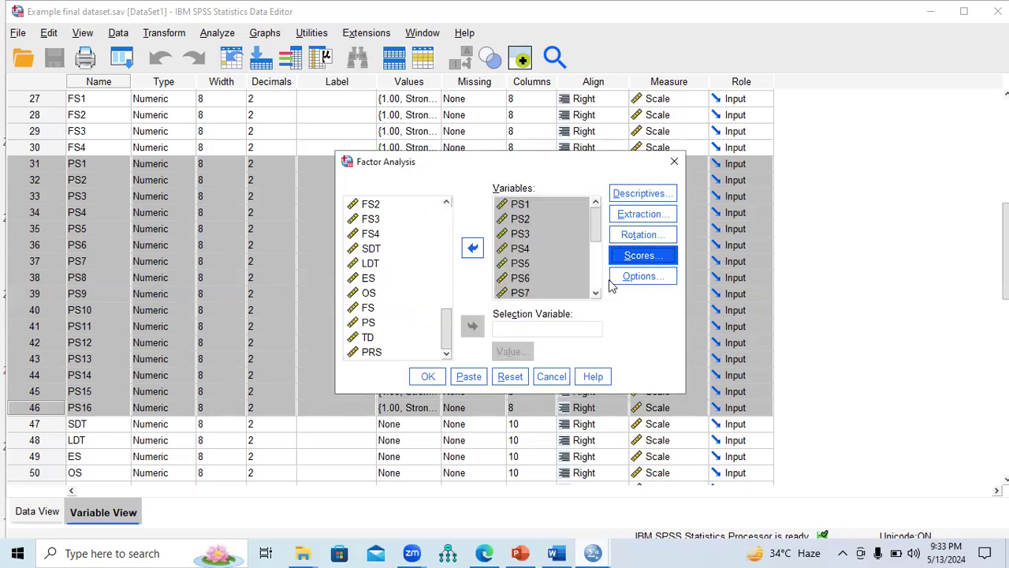
Step: Following slide 22 of the Day 29 PowerPoint presentation, sort coefficients by size, suppress those below .30 in SPSS, and run the factor analysis
click(628, 282)
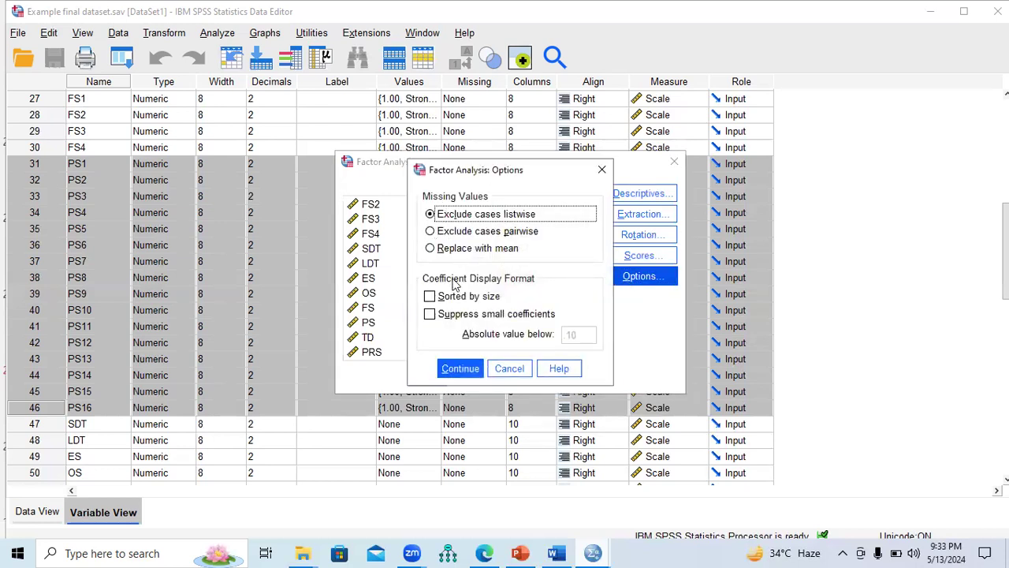
click(517, 552)
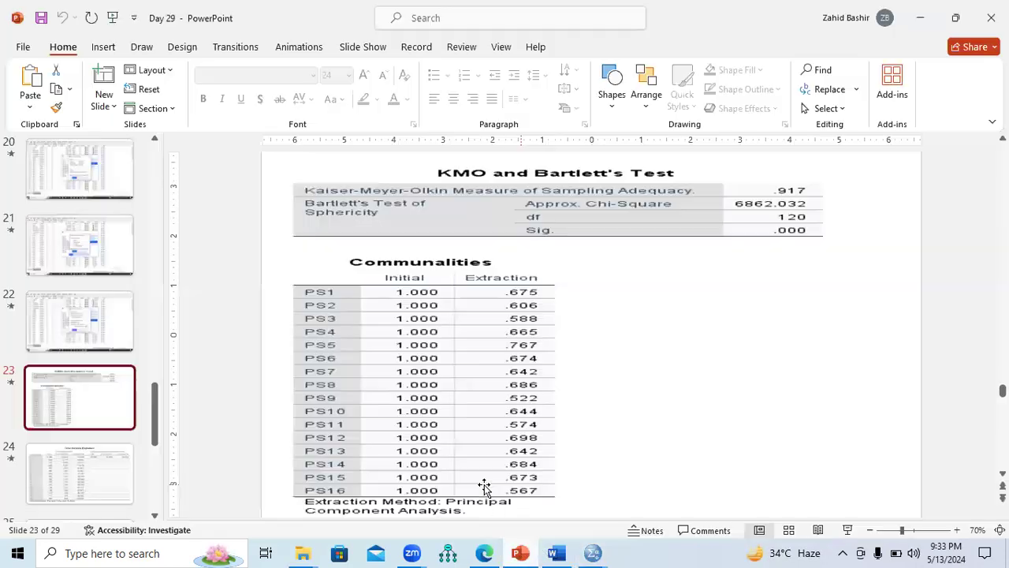
click(57, 334)
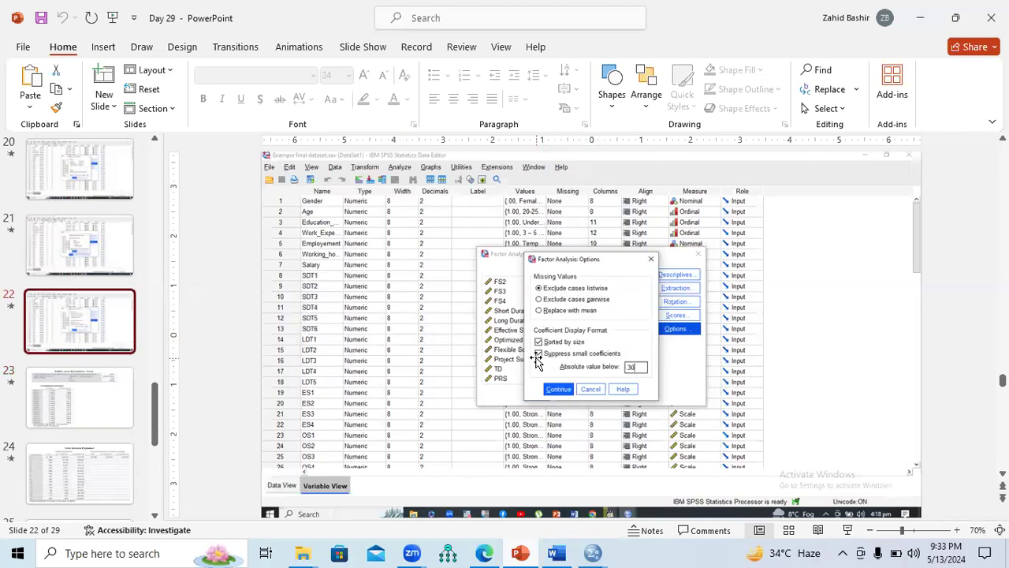
click(593, 553)
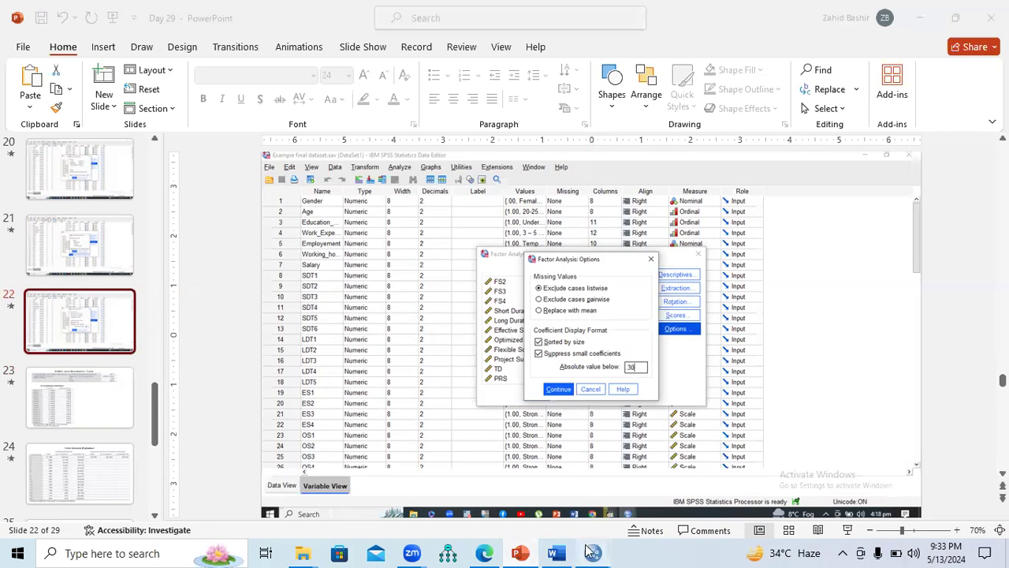
click(613, 486)
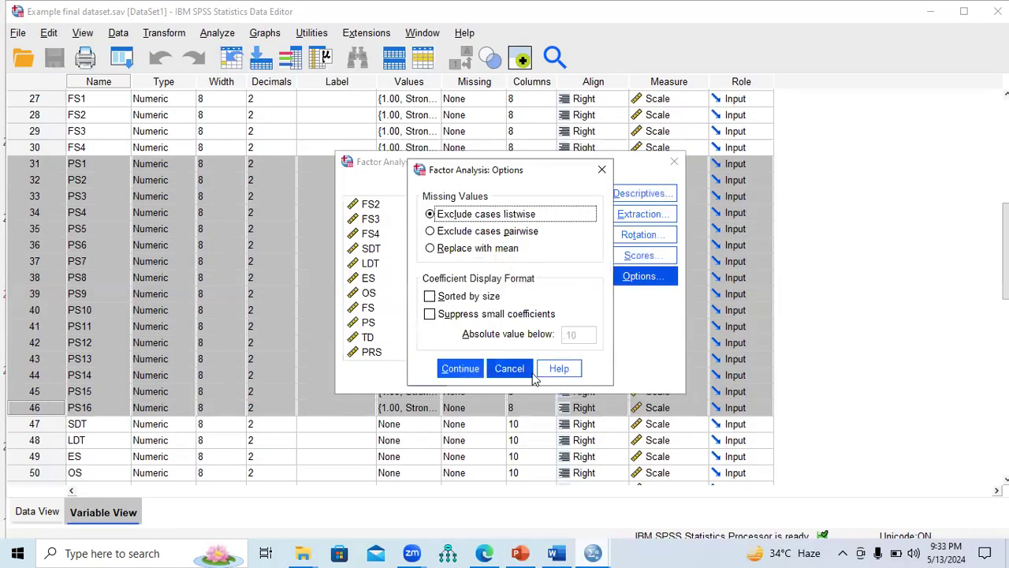
click(430, 297)
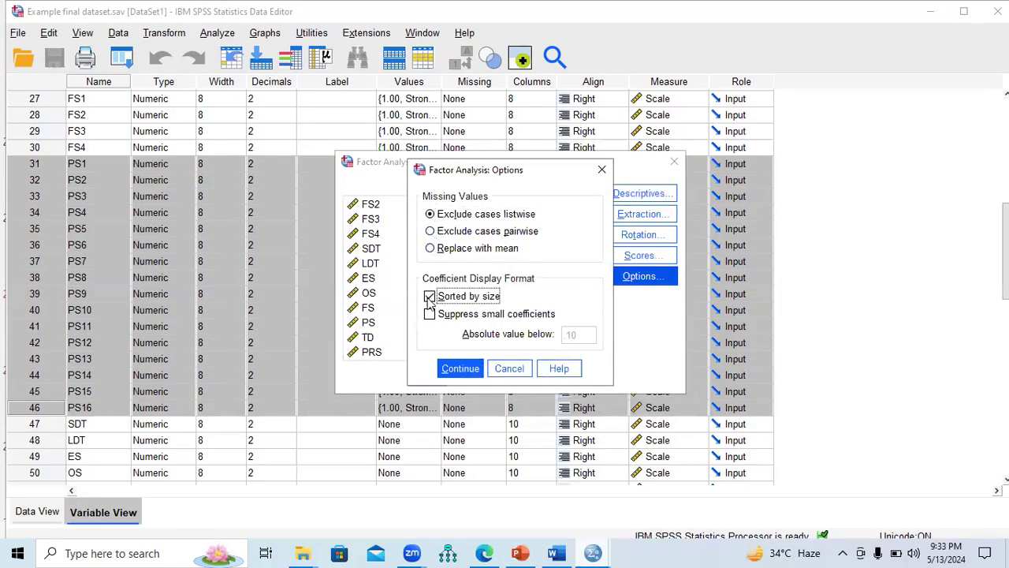
click(429, 314)
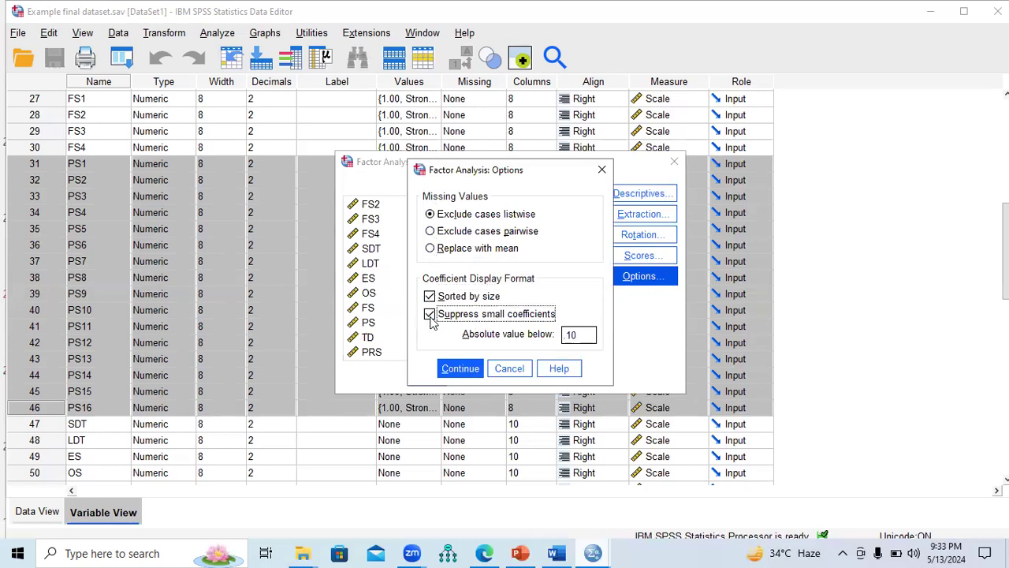
drag(581, 336, 565, 335)
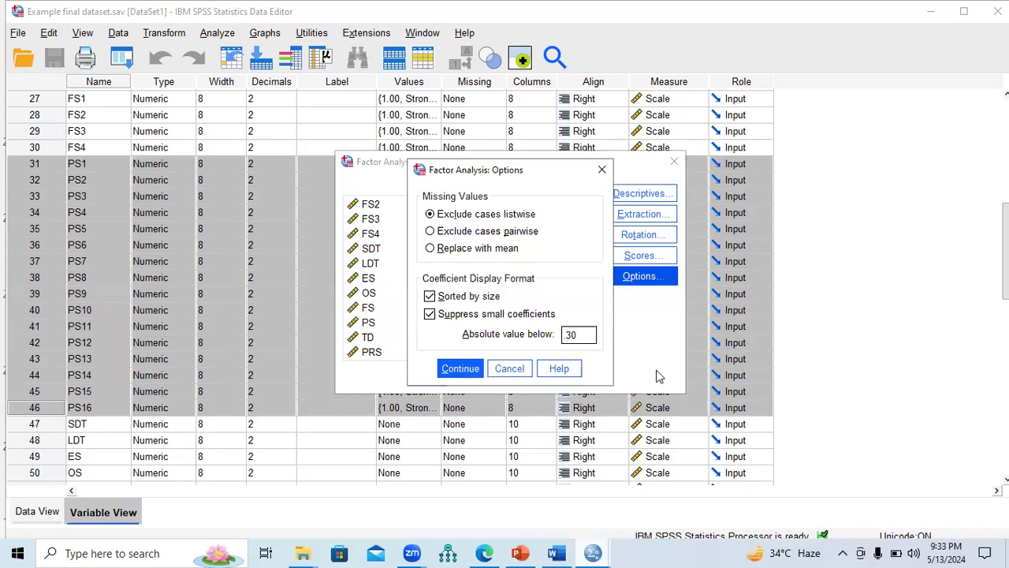
click(464, 370)
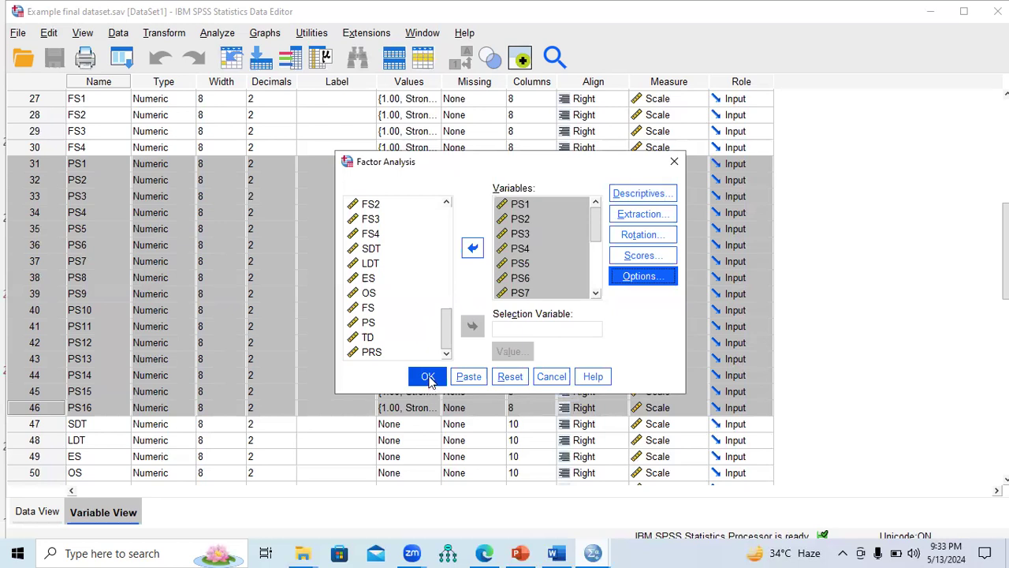
click(427, 377)
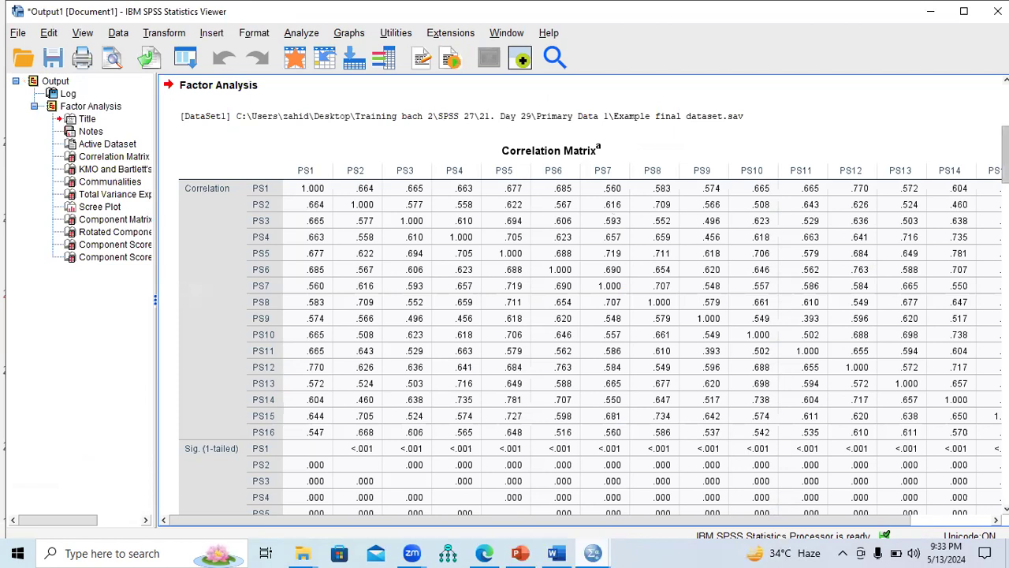
Step: Compare the KMO and Bartlett's Test output with the highlighted KMO criterion on slide 12 of the PowerPoint presentation, ending in the SPSS output
scroll(582, 300, down, 10)
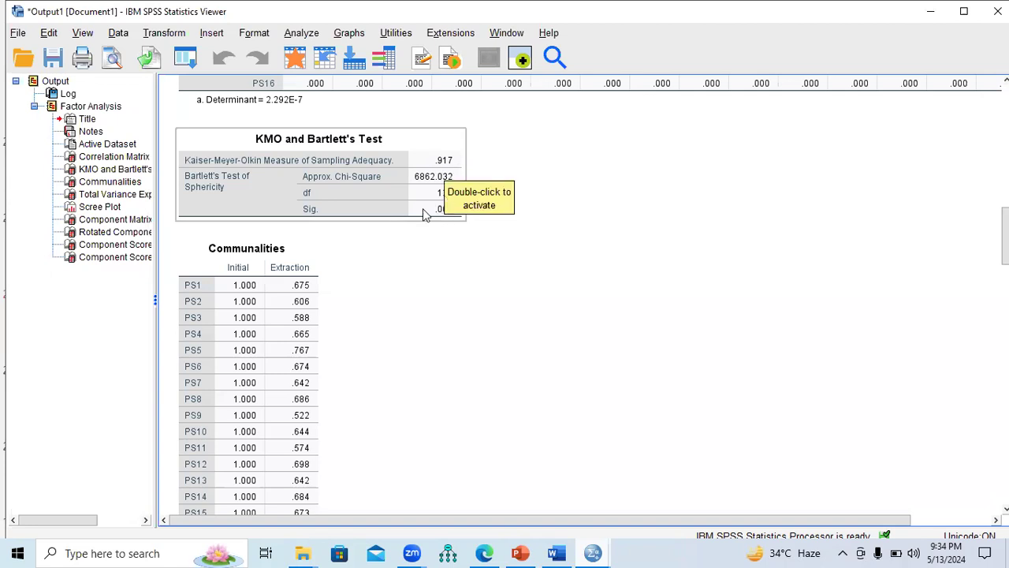
click(519, 552)
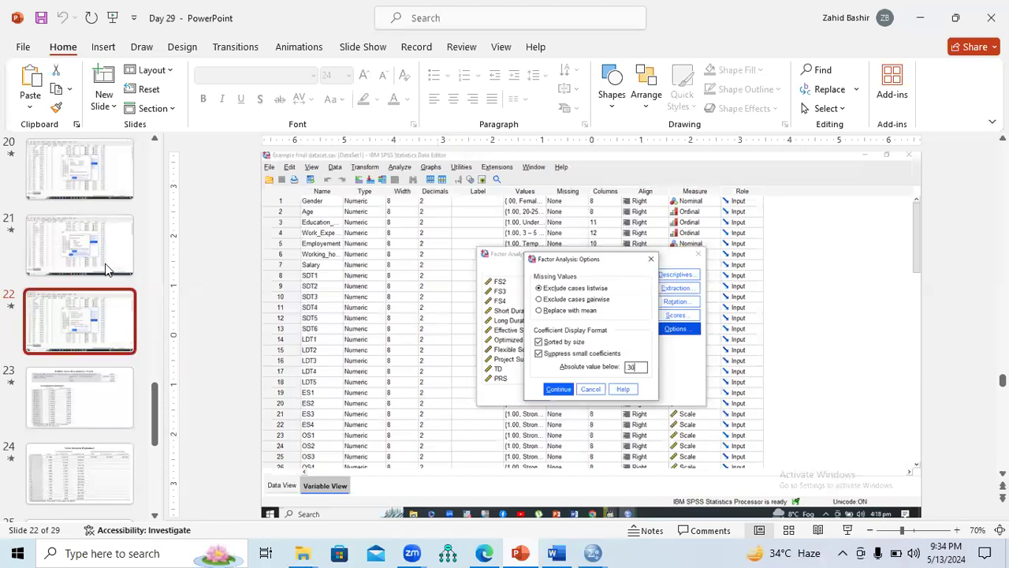
drag(155, 414, 157, 294)
click(86, 309)
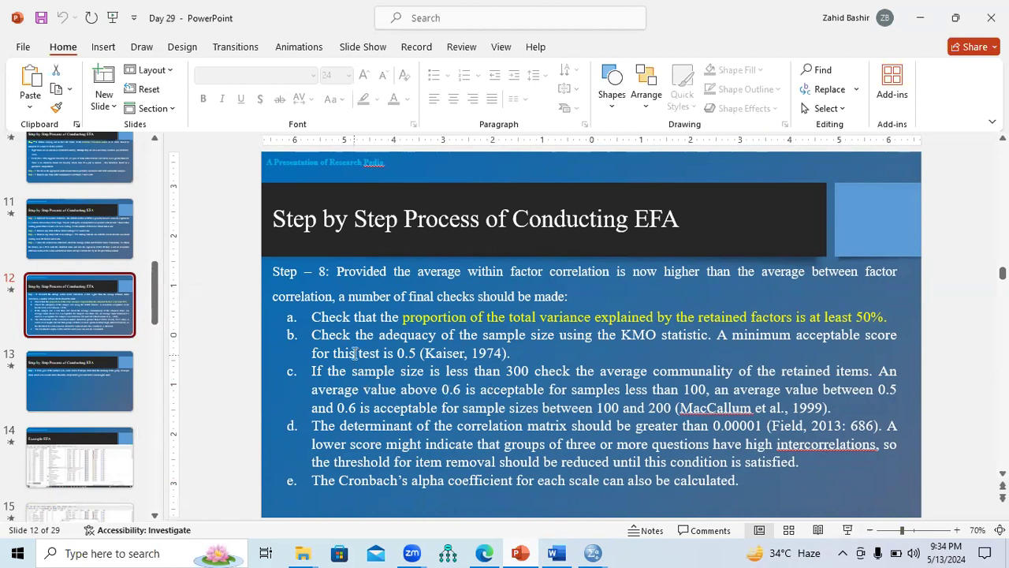
drag(311, 334, 419, 353)
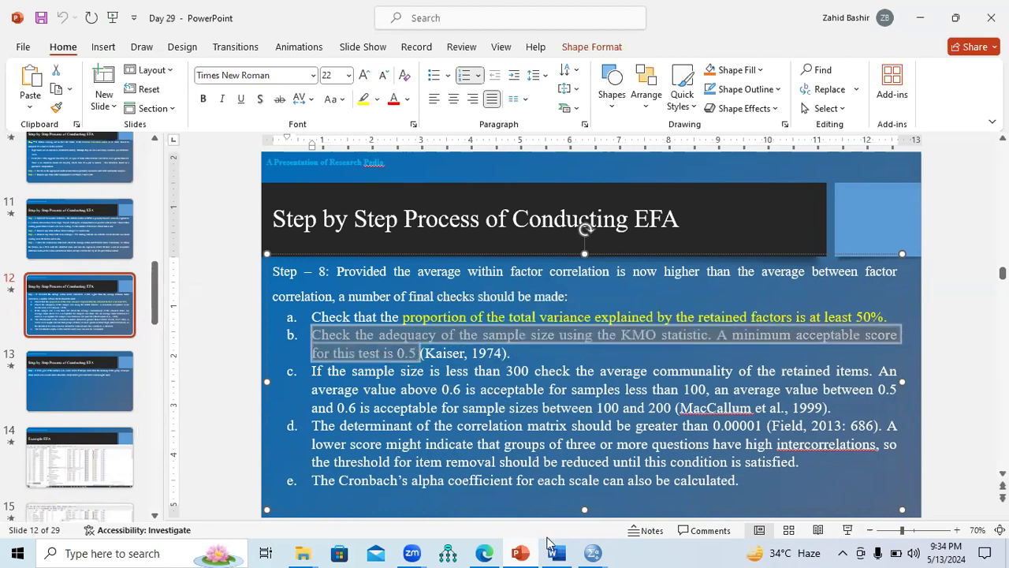
click(593, 552)
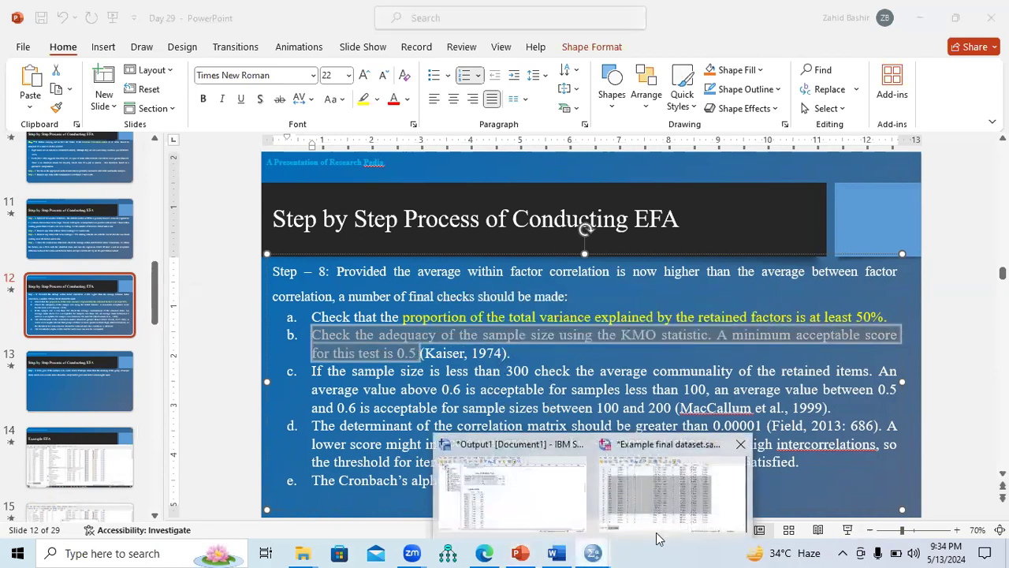
click(566, 490)
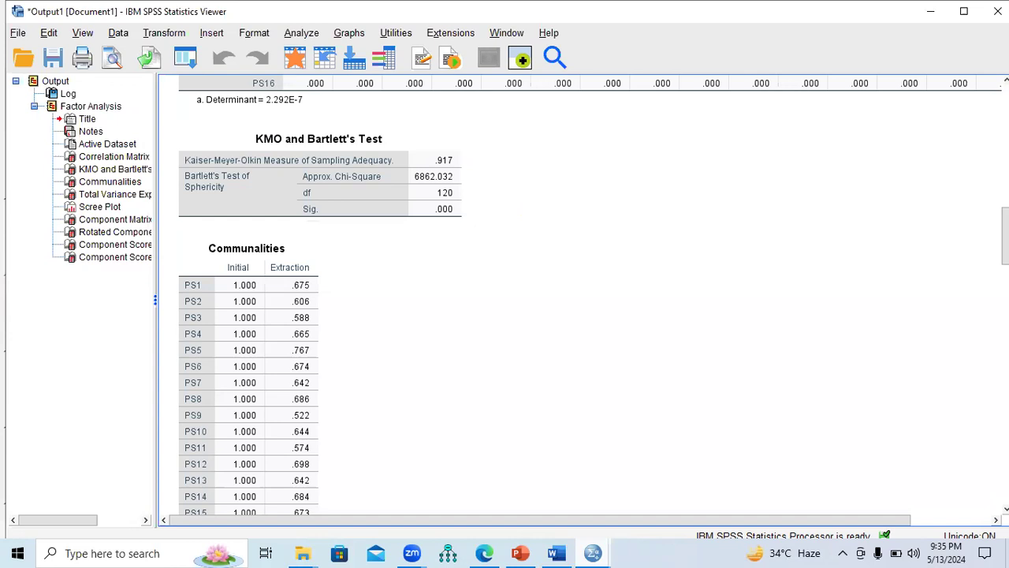
Step: Check the Communalities table against the Step 3 item-removal rule on slide 10 of the PowerPoint presentation, ending in the SPSS output
scroll(552, 300, down, 3)
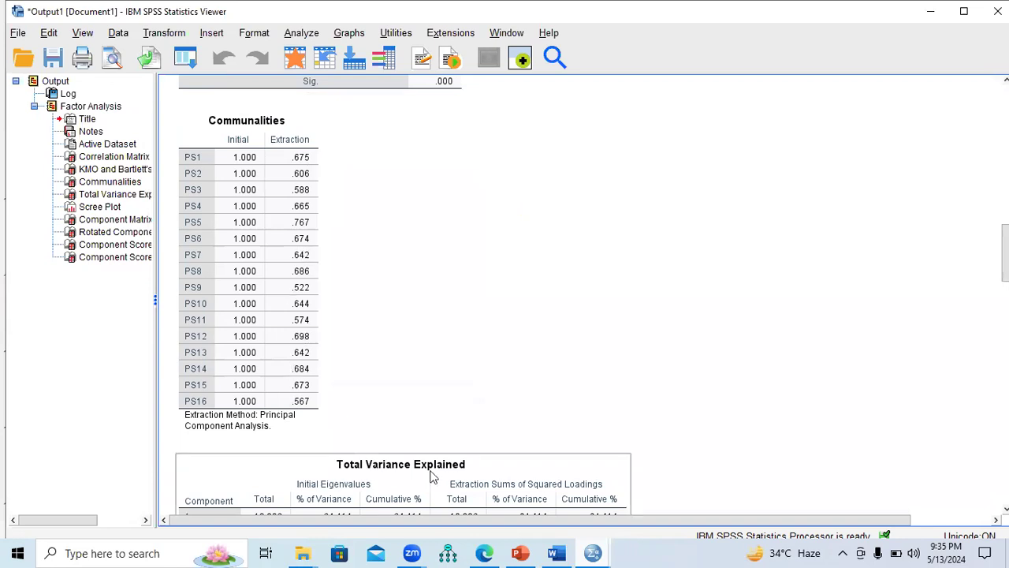
click(520, 552)
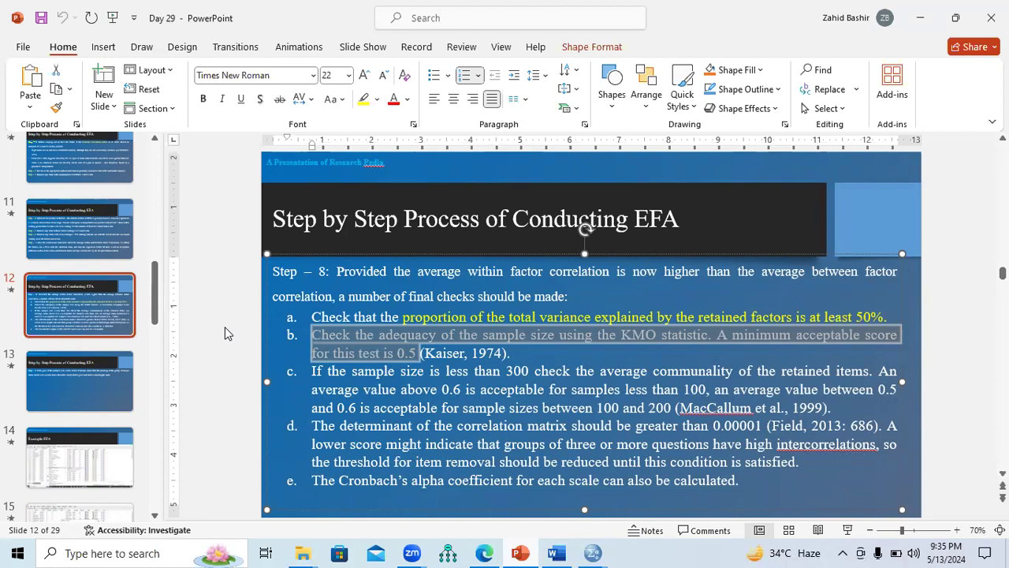
click(113, 244)
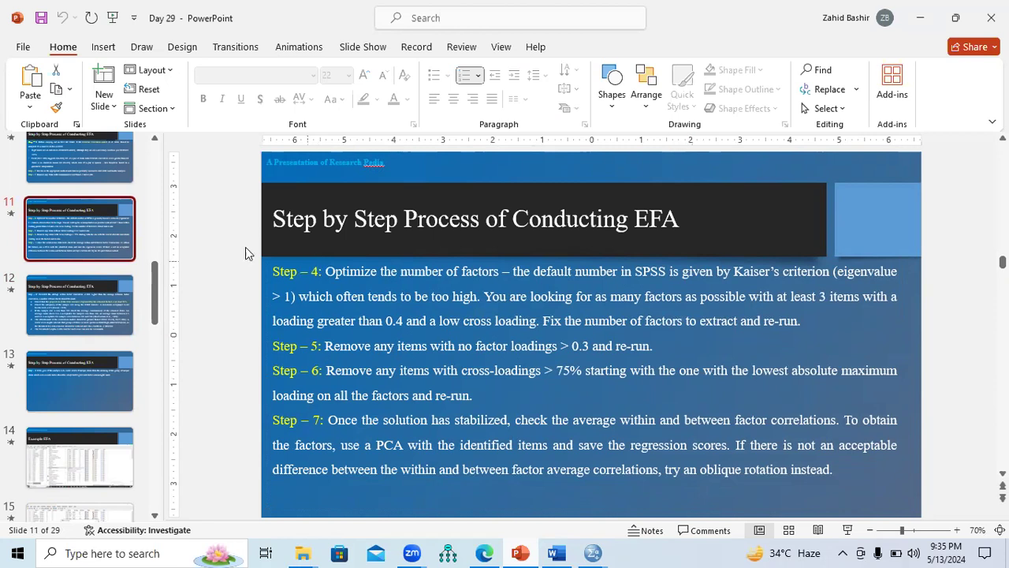
click(69, 169)
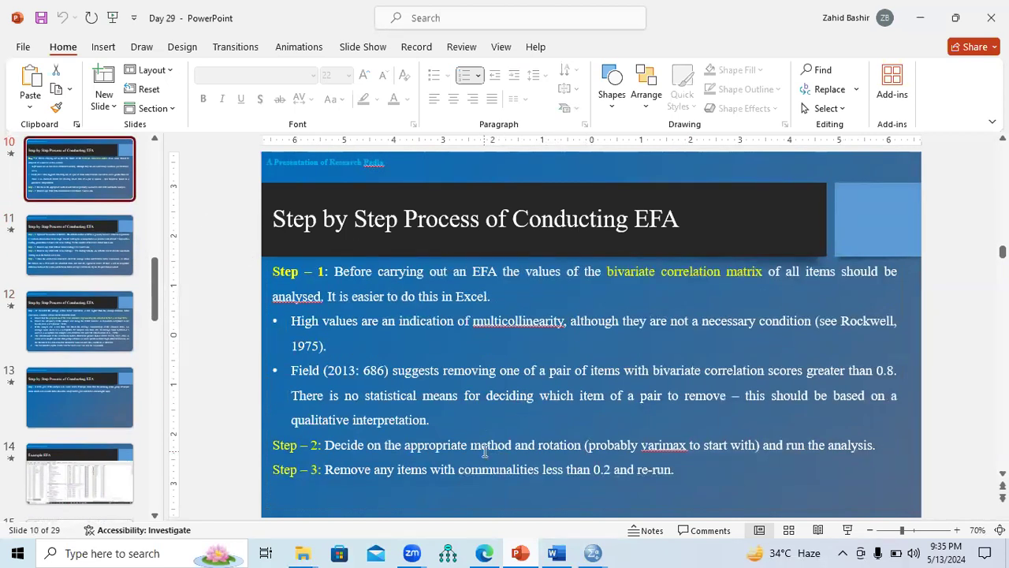
drag(276, 471, 669, 475)
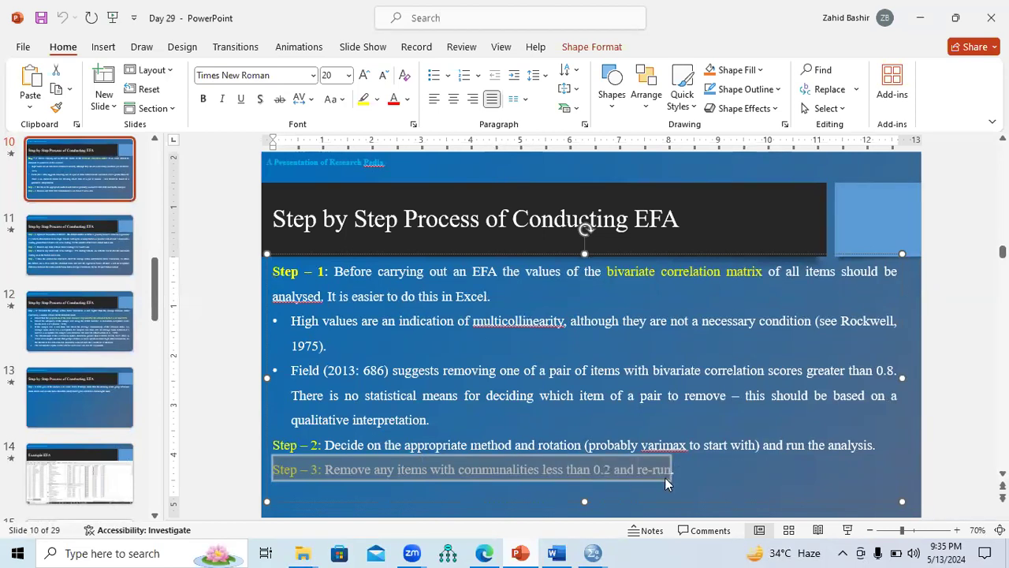
click(600, 490)
mouse_move(590, 552)
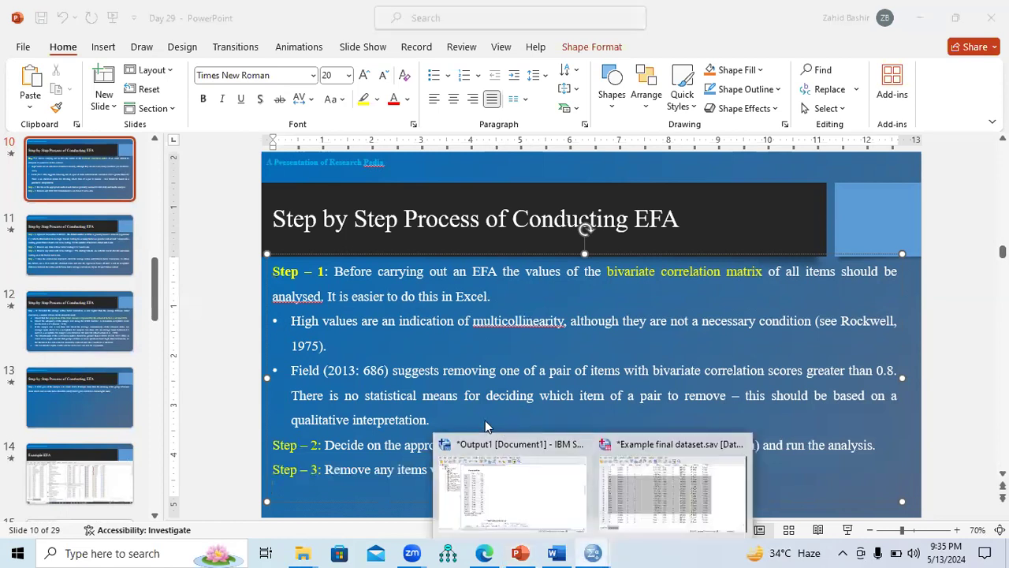
click(513, 485)
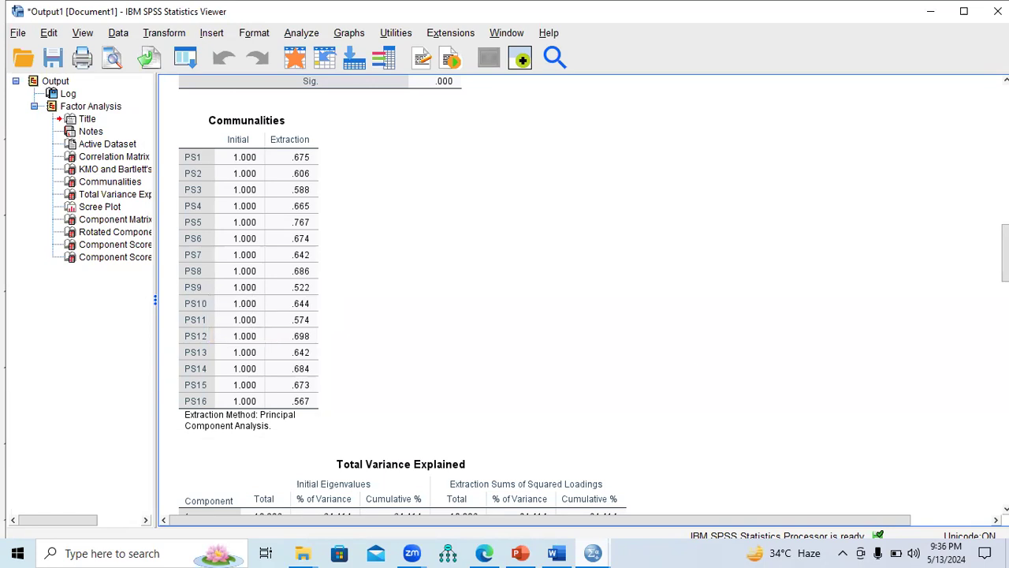
Step: Check the Total Variance Explained table against the EFA criteria on slides 11 and 12 of the PowerPoint presentation, ending in the SPSS output
scroll(510, 269, down, 7)
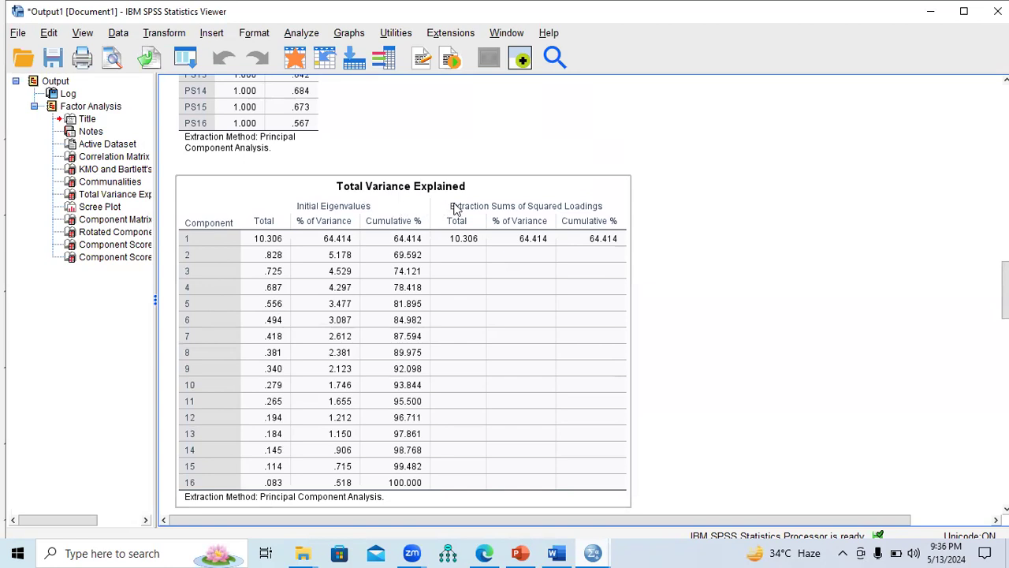
click(520, 553)
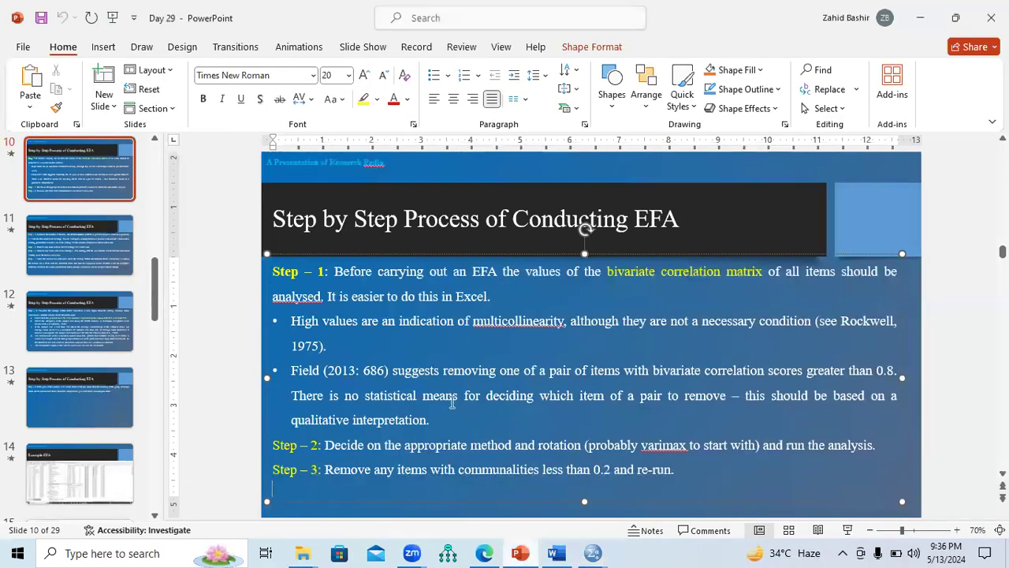
click(103, 245)
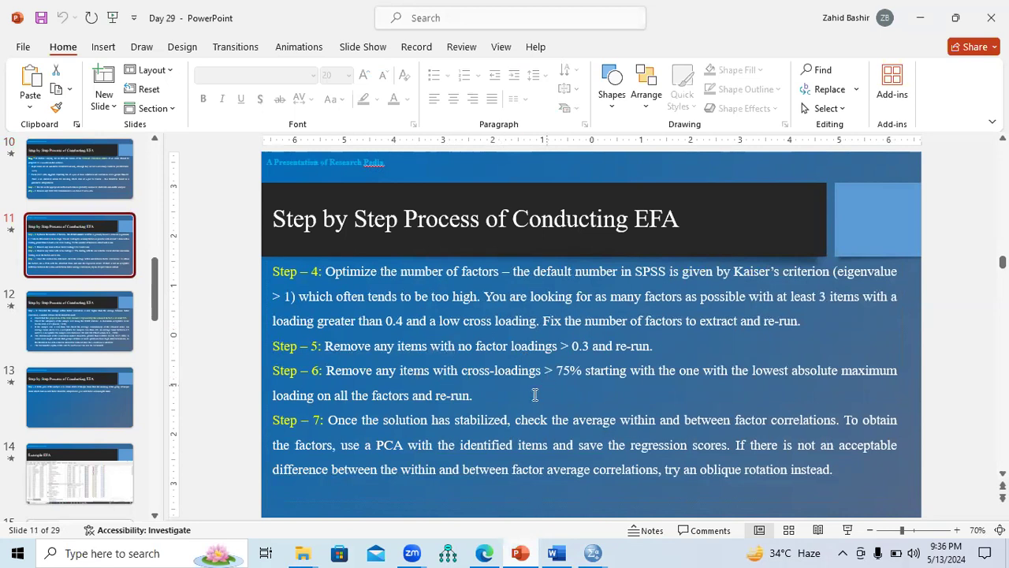
click(108, 339)
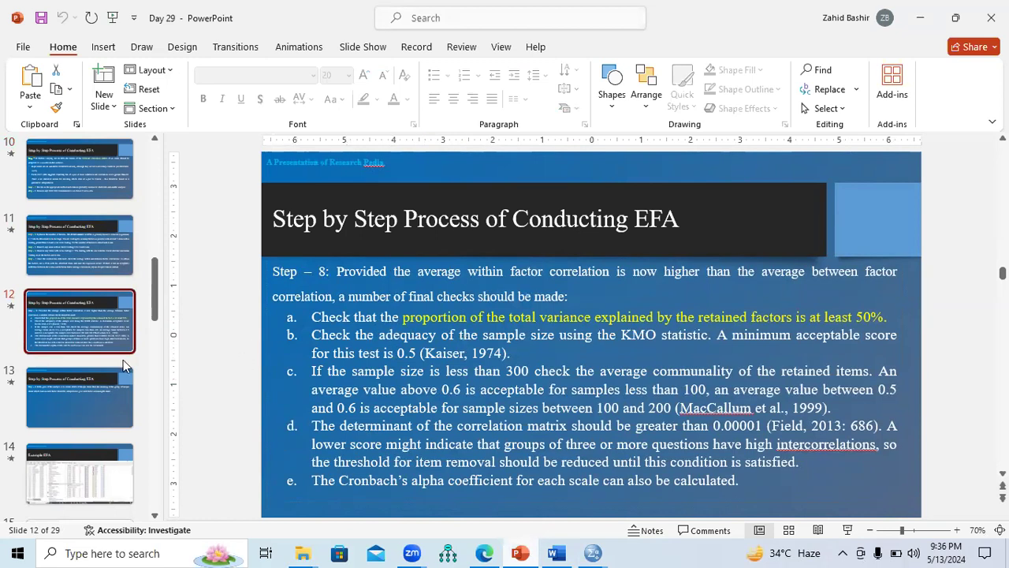
click(92, 382)
click(86, 323)
double_click(405, 353)
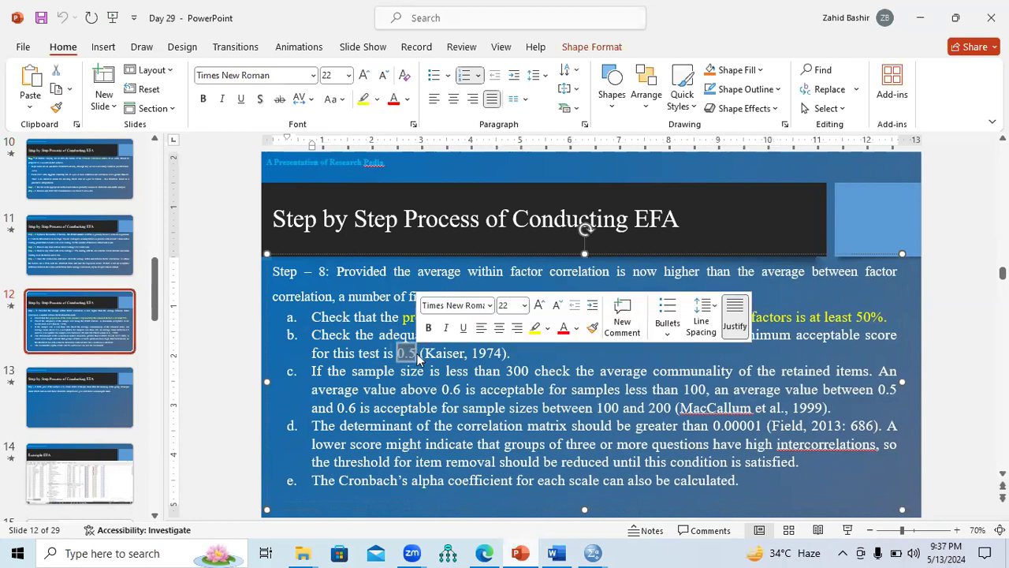
mouse_move(593, 552)
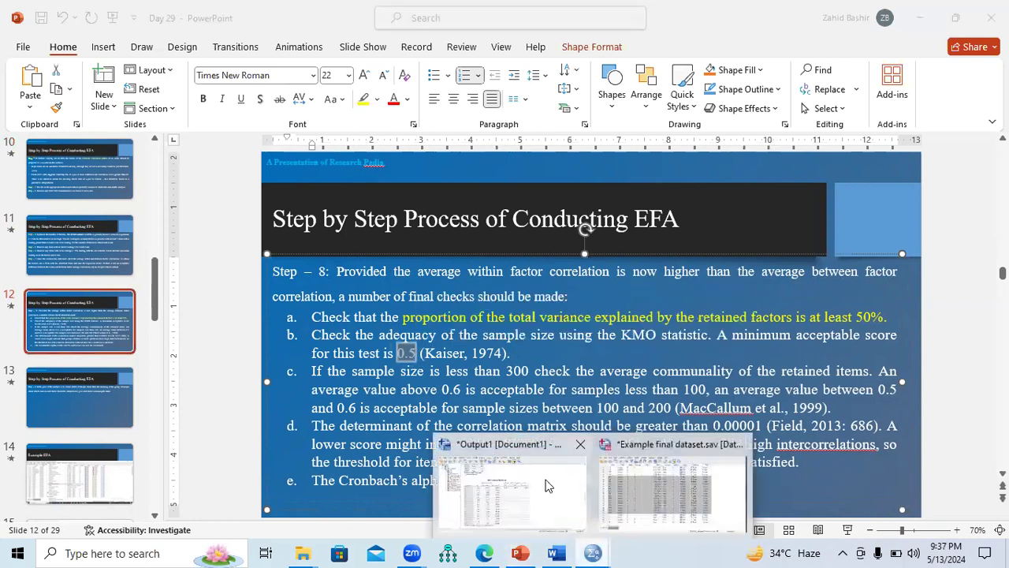
click(521, 481)
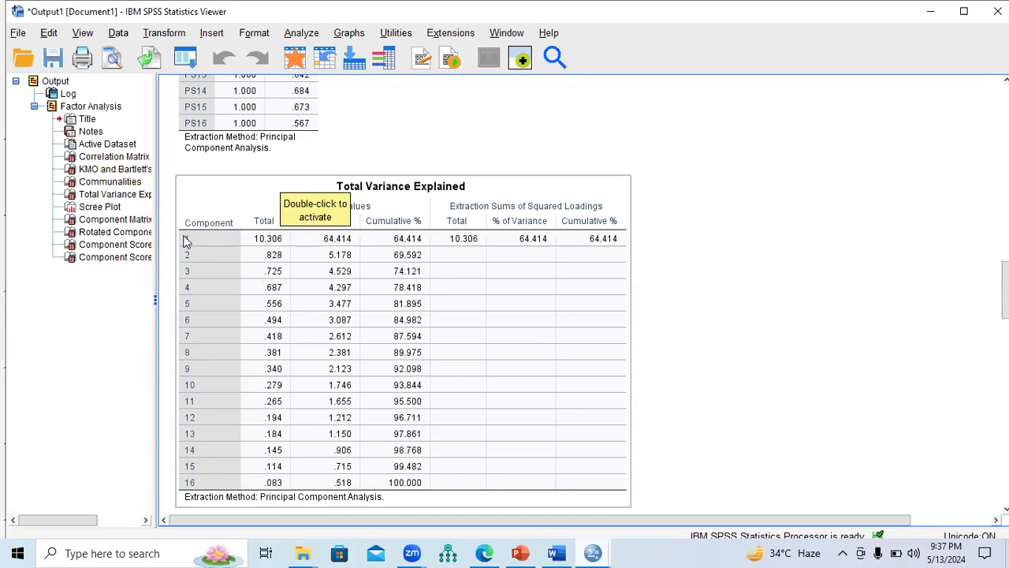
click(187, 241)
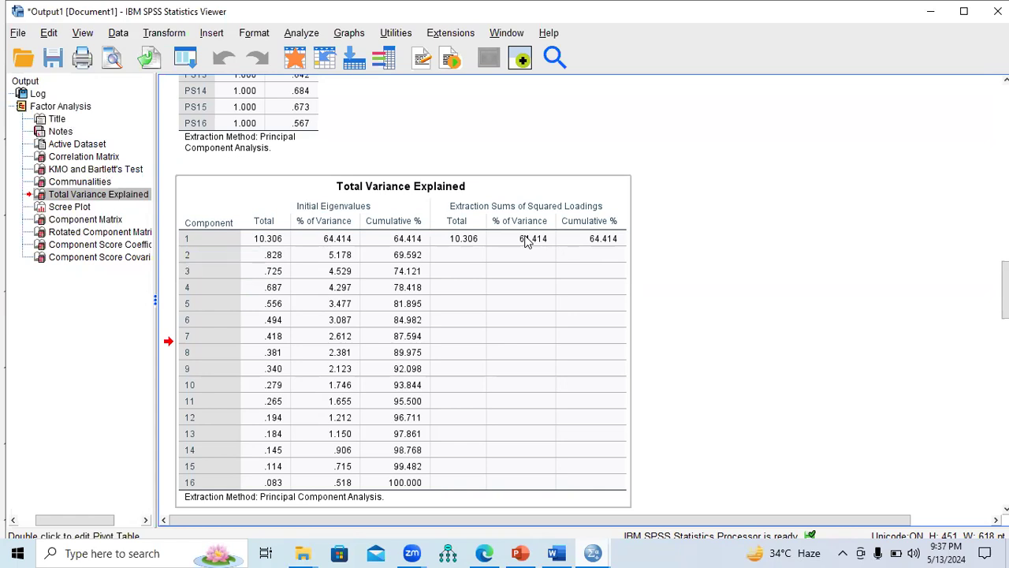
drag(1006, 277, 1005, 286)
Step: Connect the computer to the Galaxy A32 22DD Wi-Fi network and return to the SPSS output
click(842, 552)
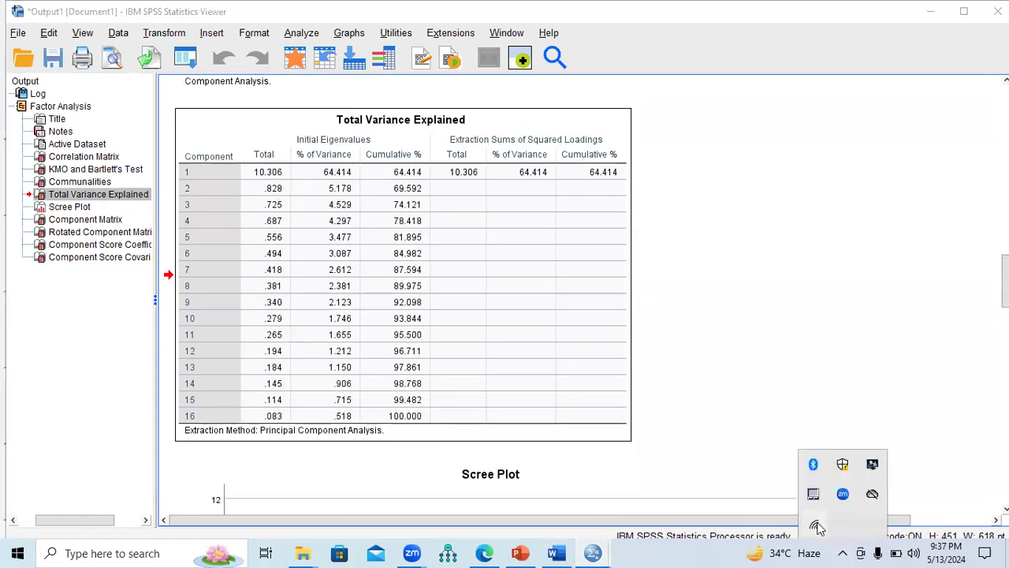
click(818, 527)
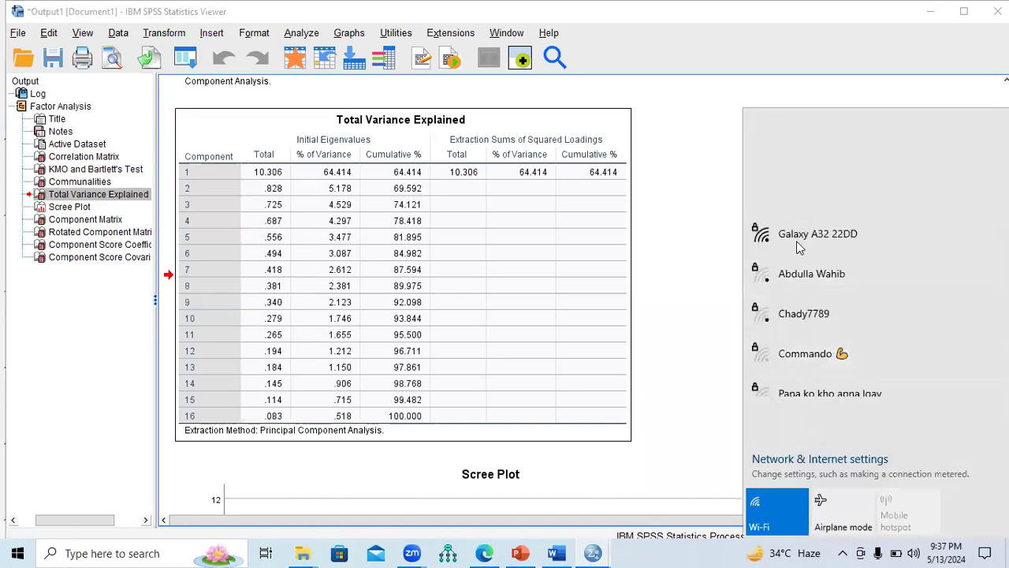
click(809, 141)
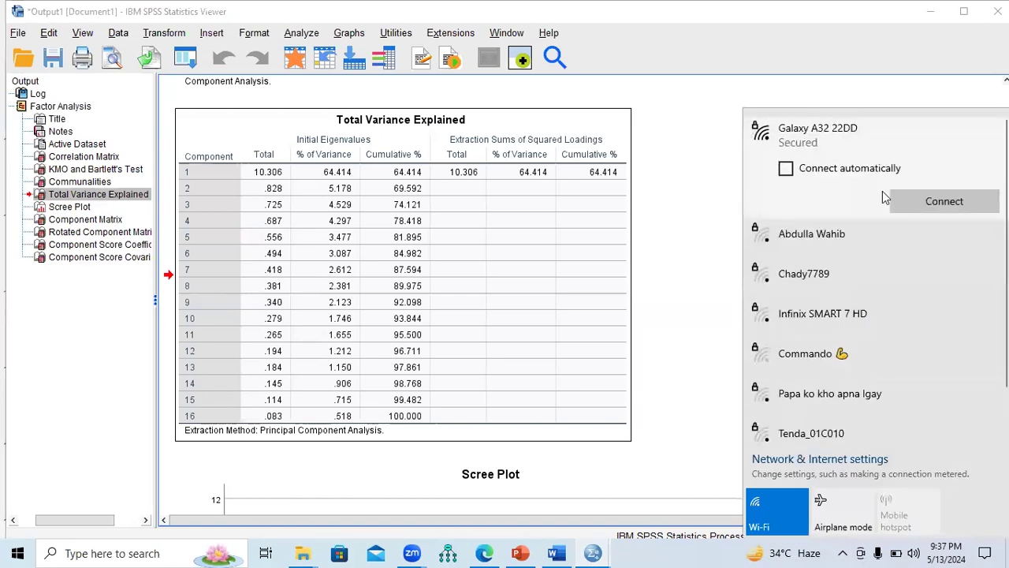
click(935, 201)
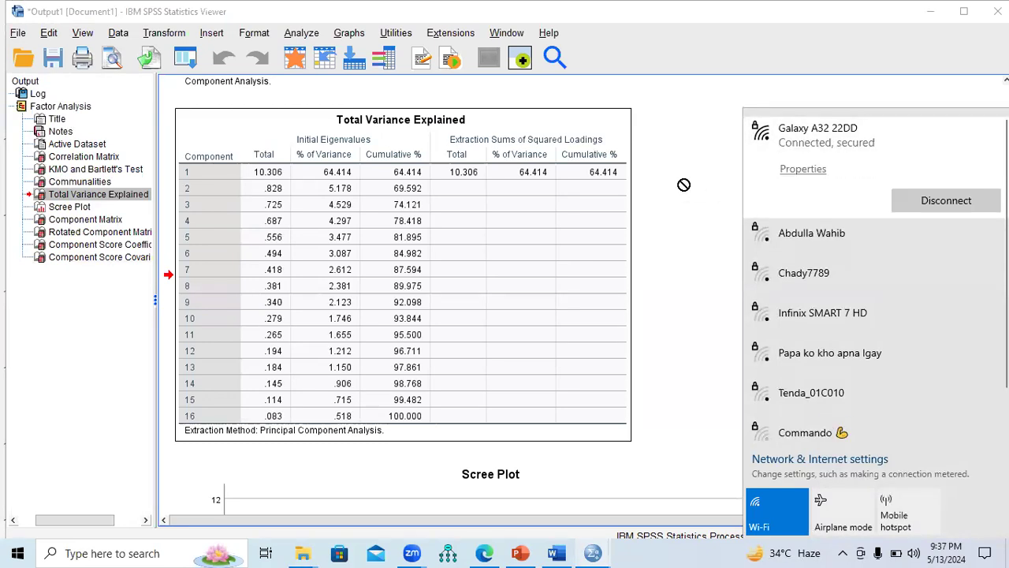
click(699, 182)
click(585, 216)
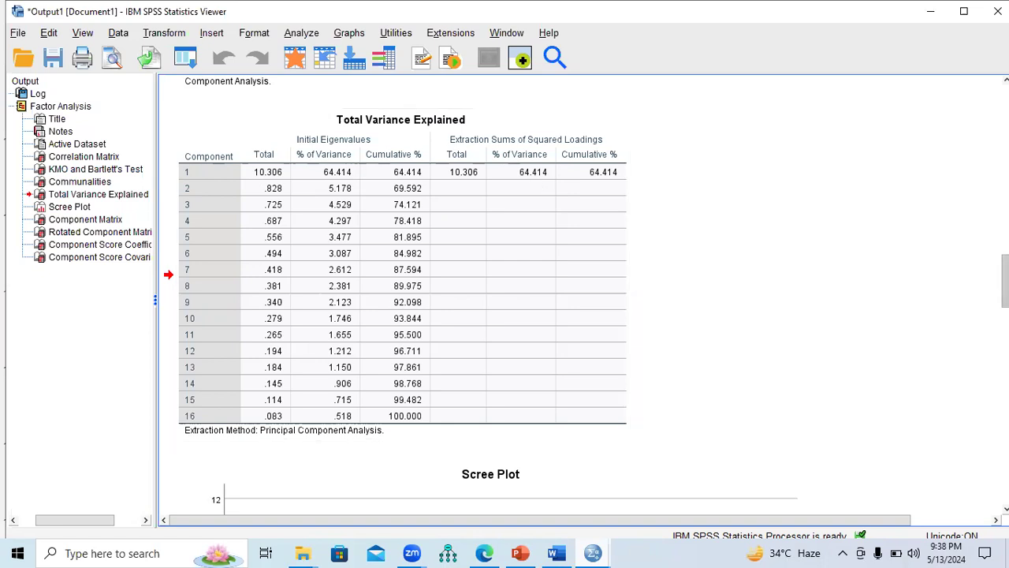
Step: Examine the Scree Plot and the item loadings in the Component Matrix
scroll(529, 240, down, 5)
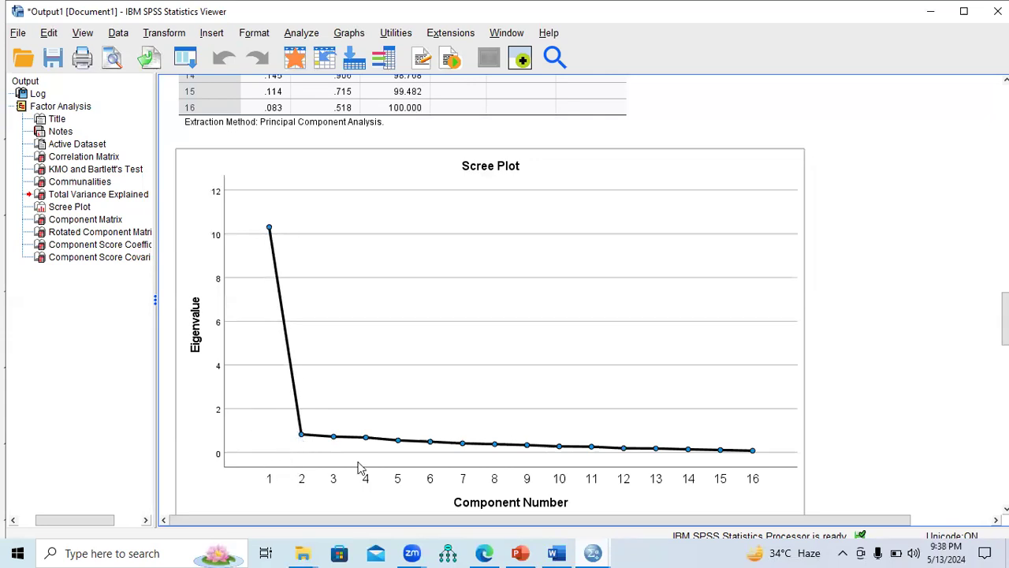
scroll(505, 292, down, 10)
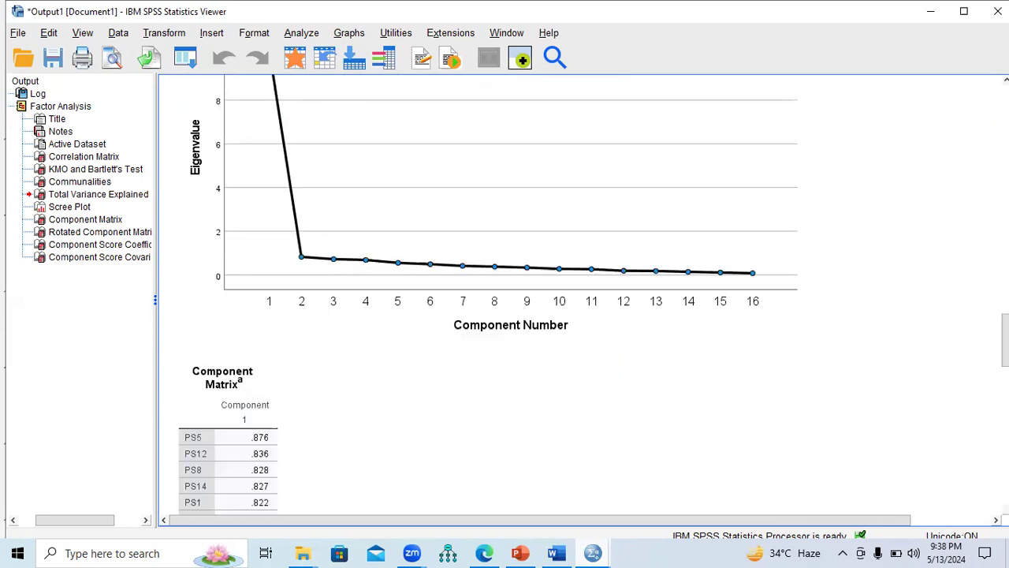
scroll(583, 292, down, 1)
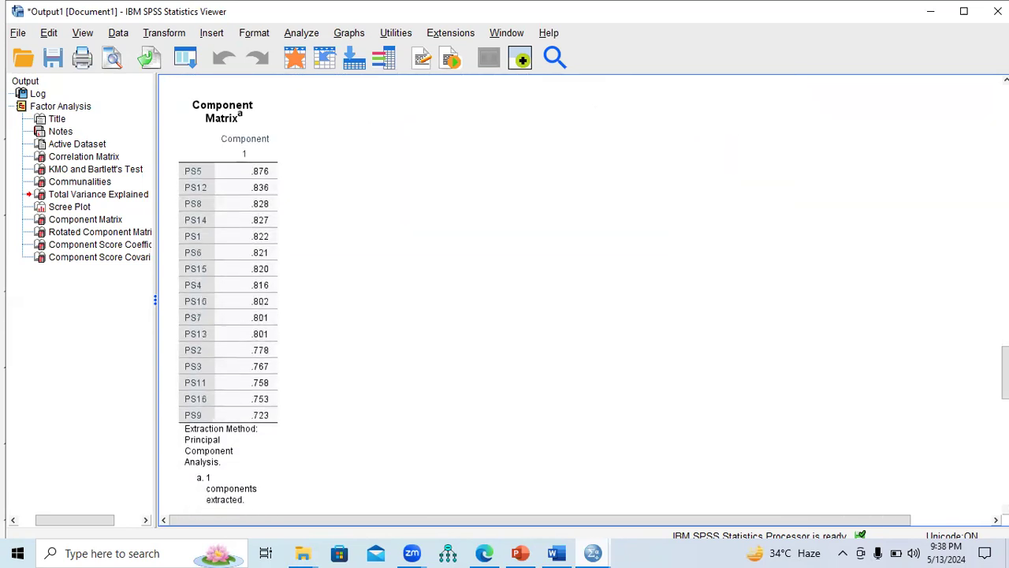
click(195, 204)
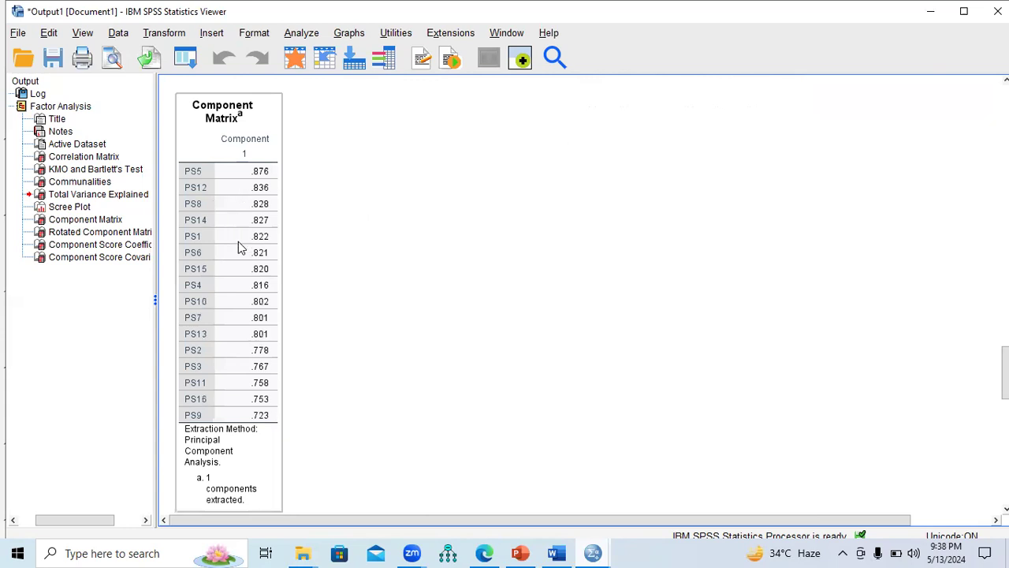
Step: Select the Step 5 factor-loading rule on slide 11 of the PowerPoint presentation and check the Component Matrix against it in the SPSS output
click(529, 552)
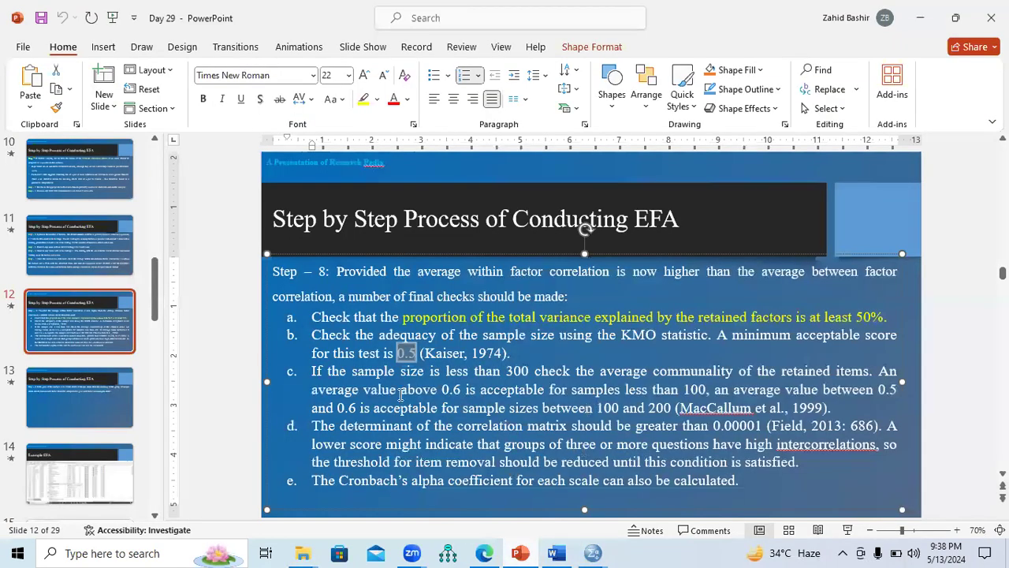
click(52, 380)
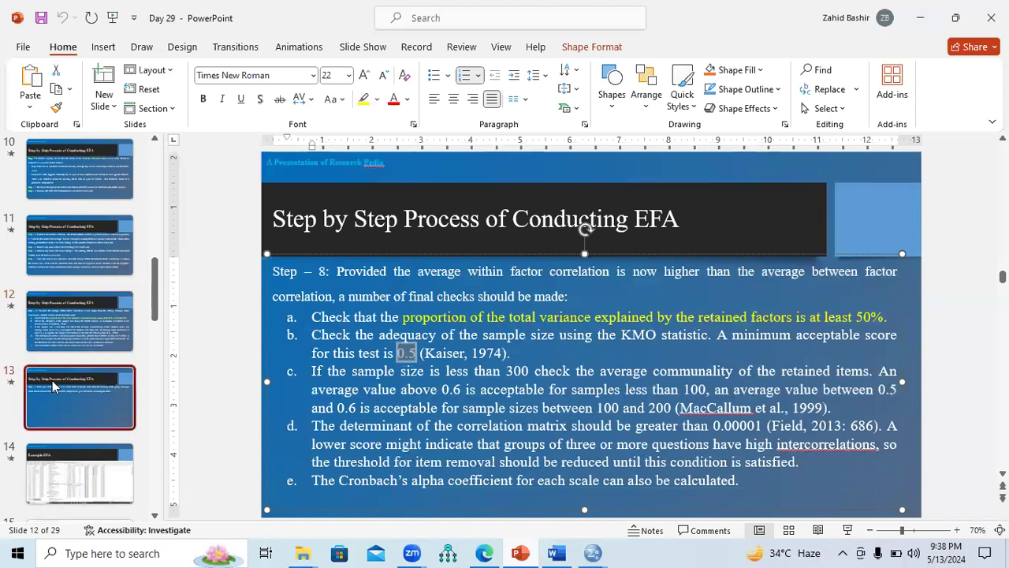
click(56, 326)
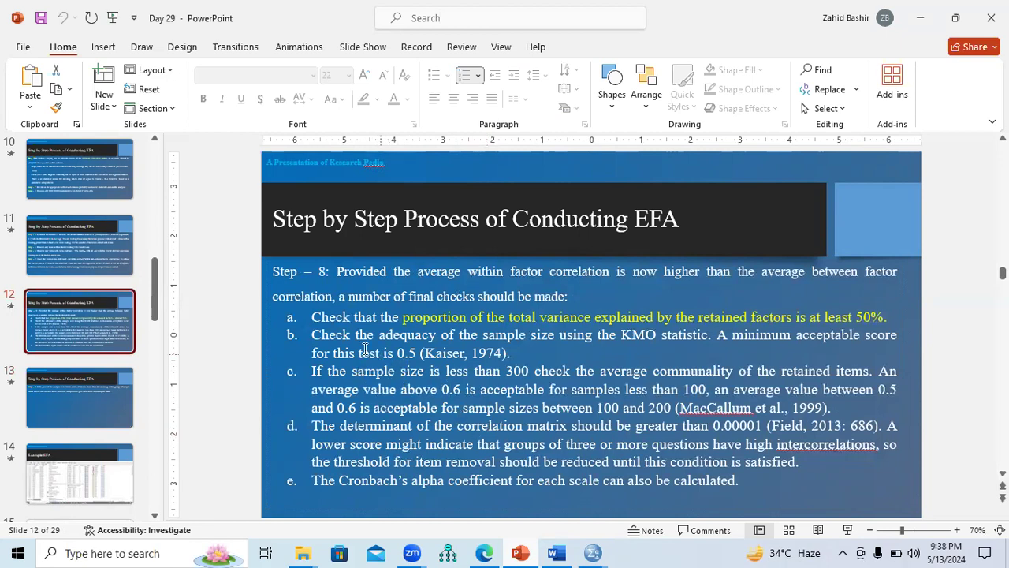
click(76, 238)
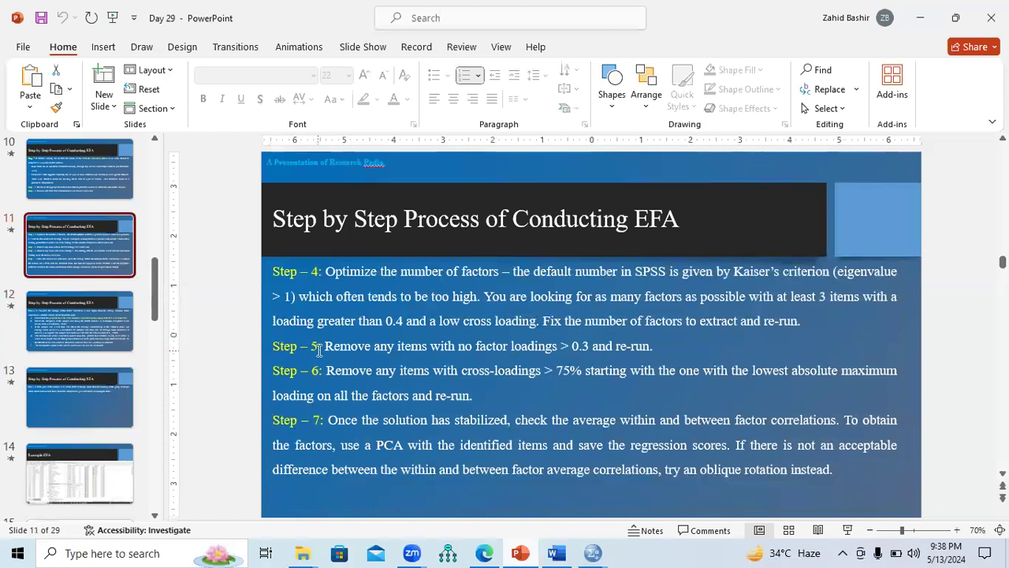
double_click(336, 345)
drag(411, 344, 629, 355)
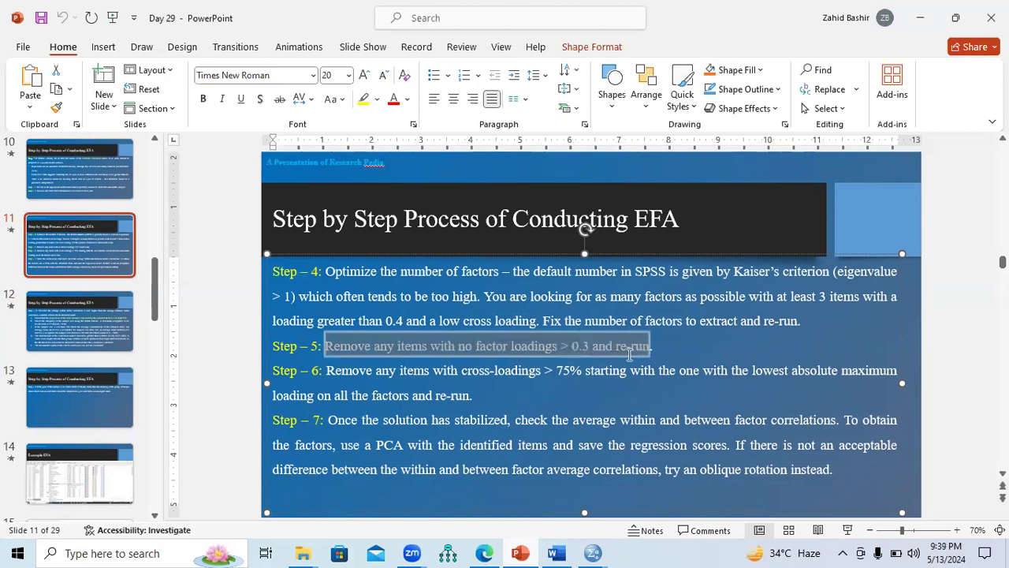
click(593, 553)
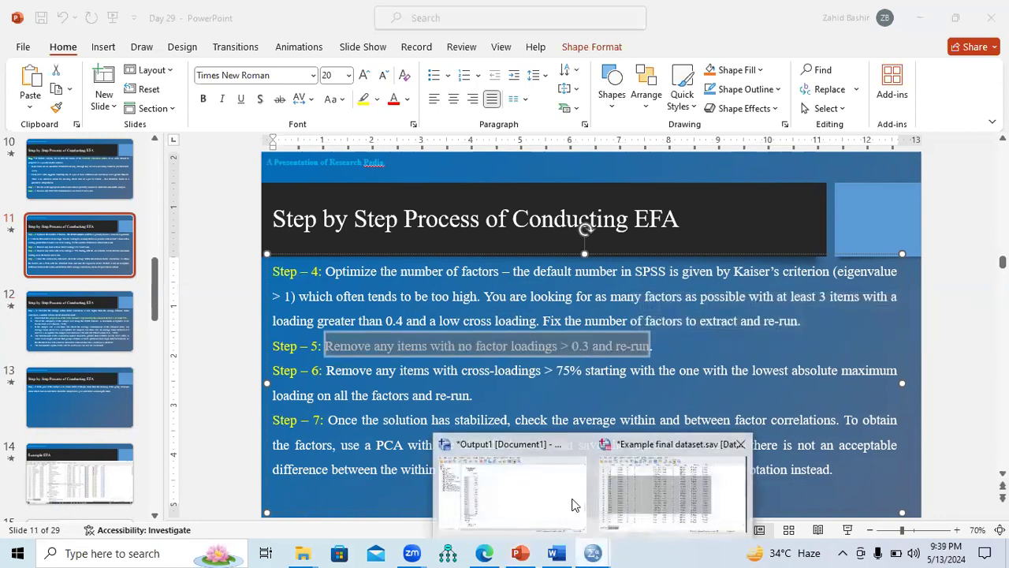
click(576, 505)
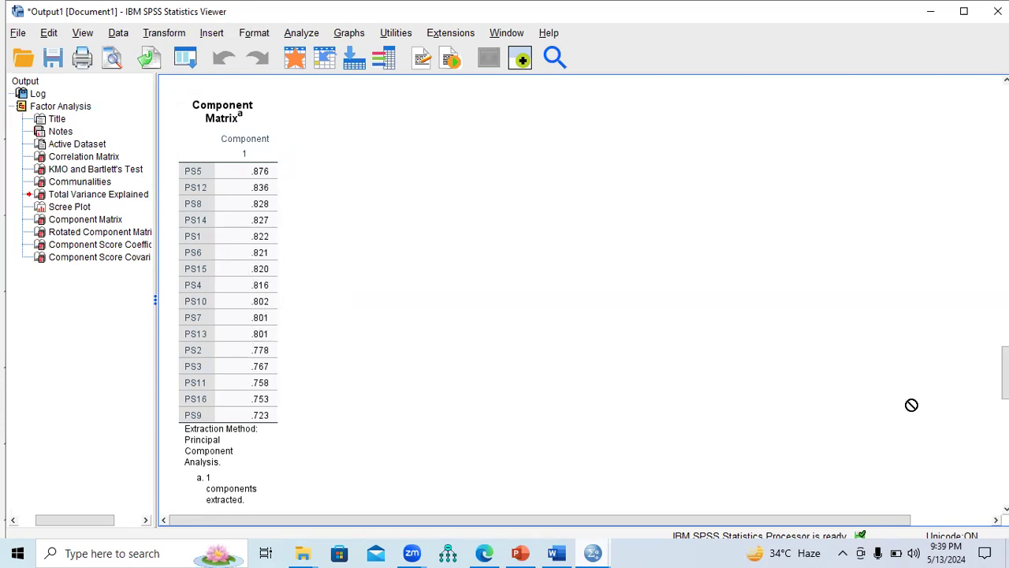
Step: Review the rotated matrix, component score tables and the output from its beginning, ending at the loadings in the Component Matrix
scroll(579, 295, down, 15)
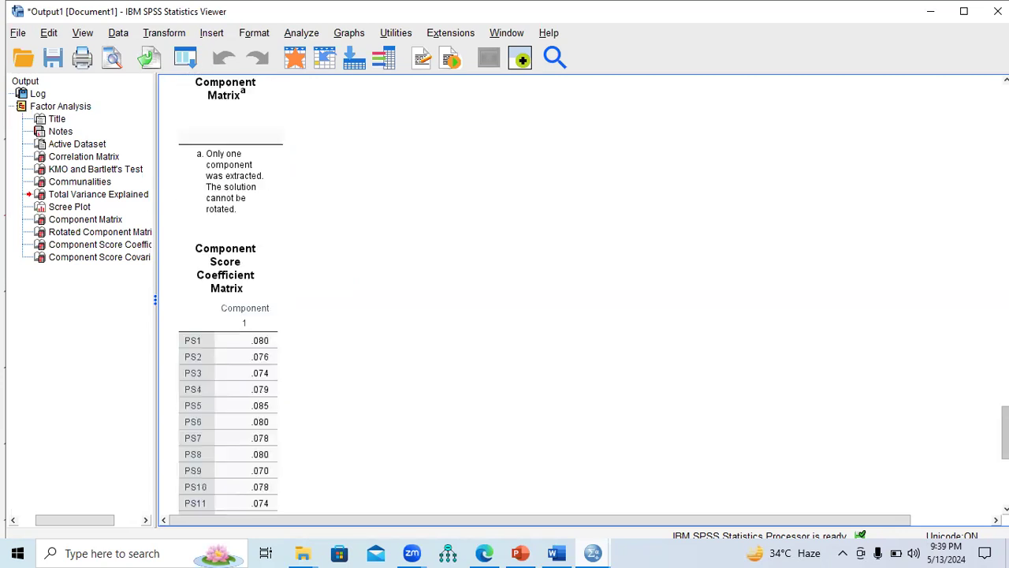
scroll(580, 295, down, 5)
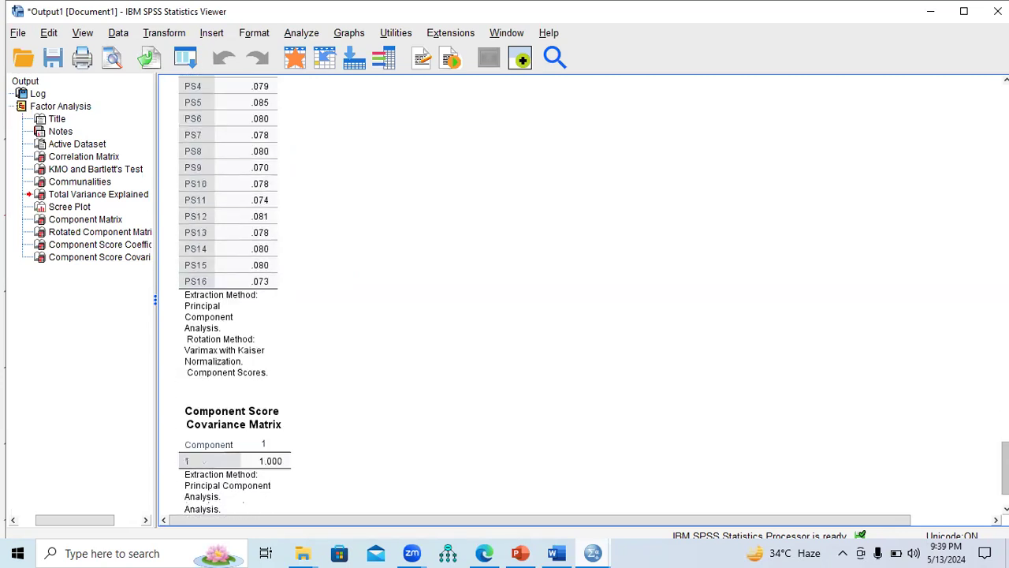
scroll(584, 296, up, 20)
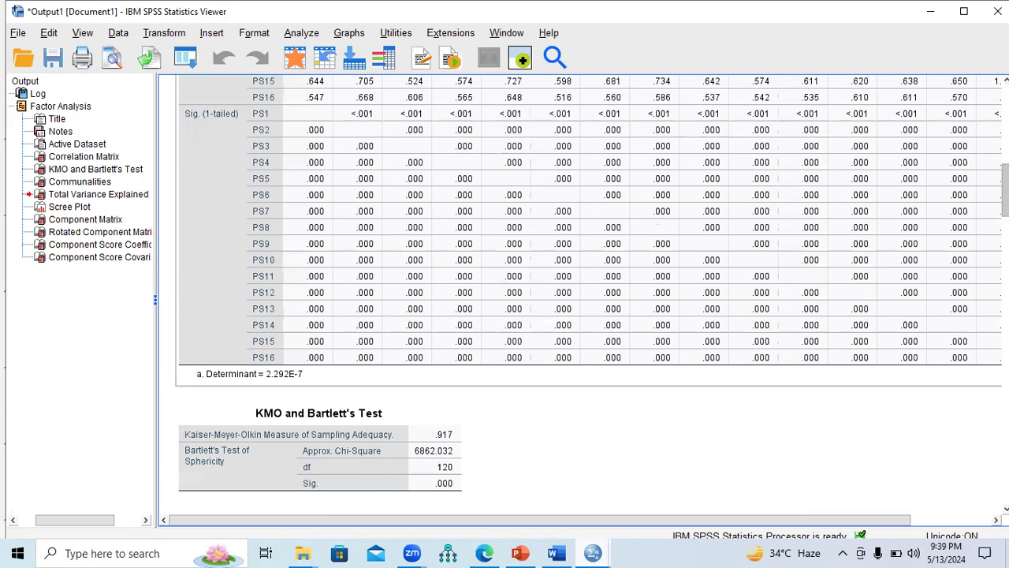
click(497, 111)
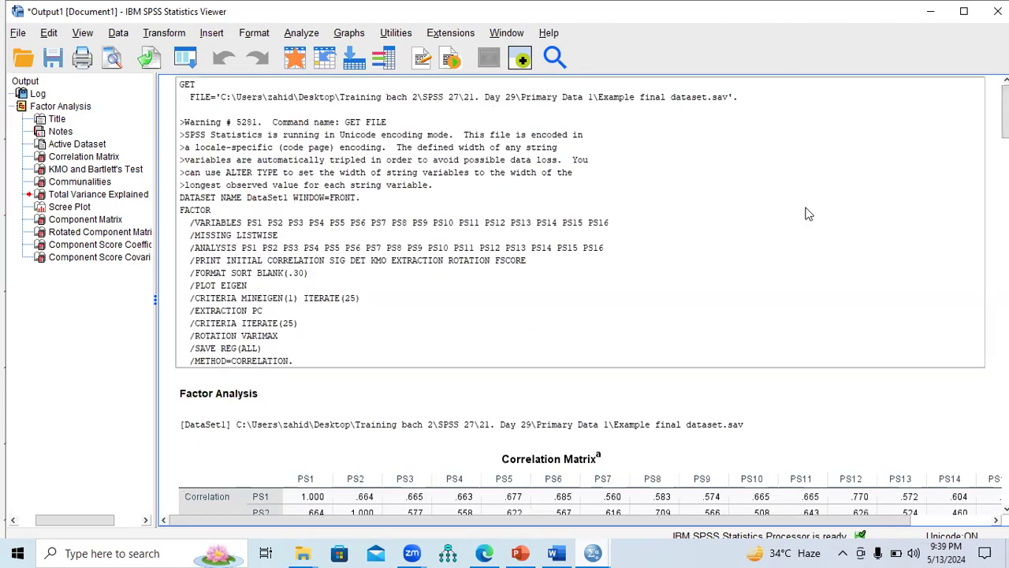
scroll(808, 214, down, 10)
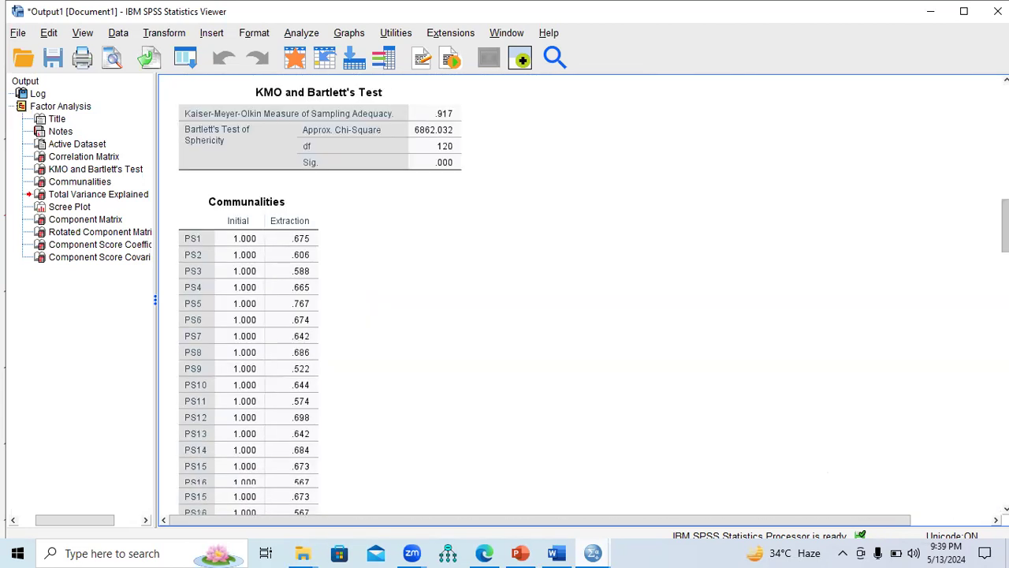
scroll(584, 296, down, 10)
scroll(583, 295, up, 5)
scroll(584, 295, down, 5)
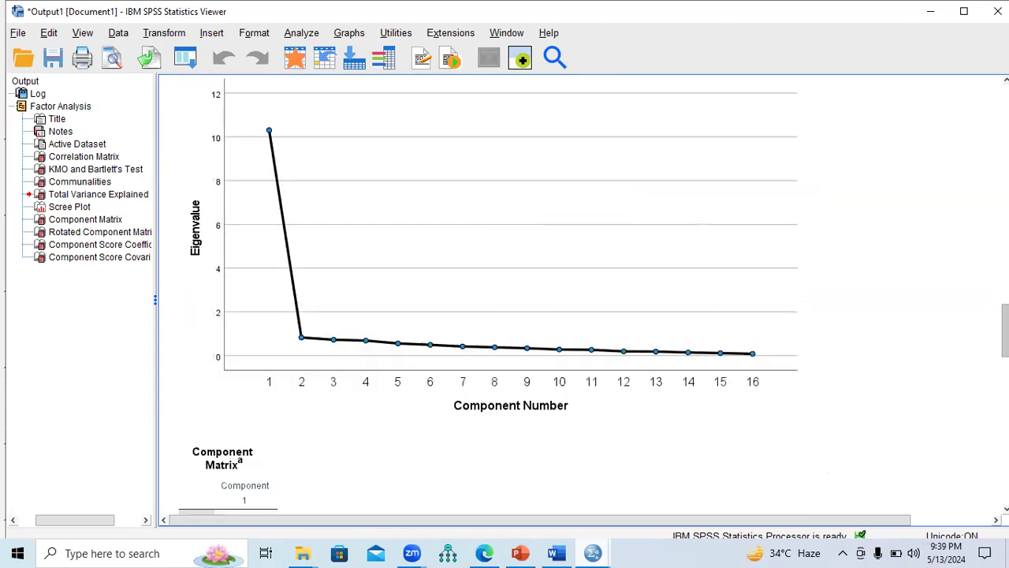
scroll(264, 207, down, 5)
scroll(264, 206, up, 1)
click(264, 206)
drag(261, 203, 301, 324)
click(269, 252)
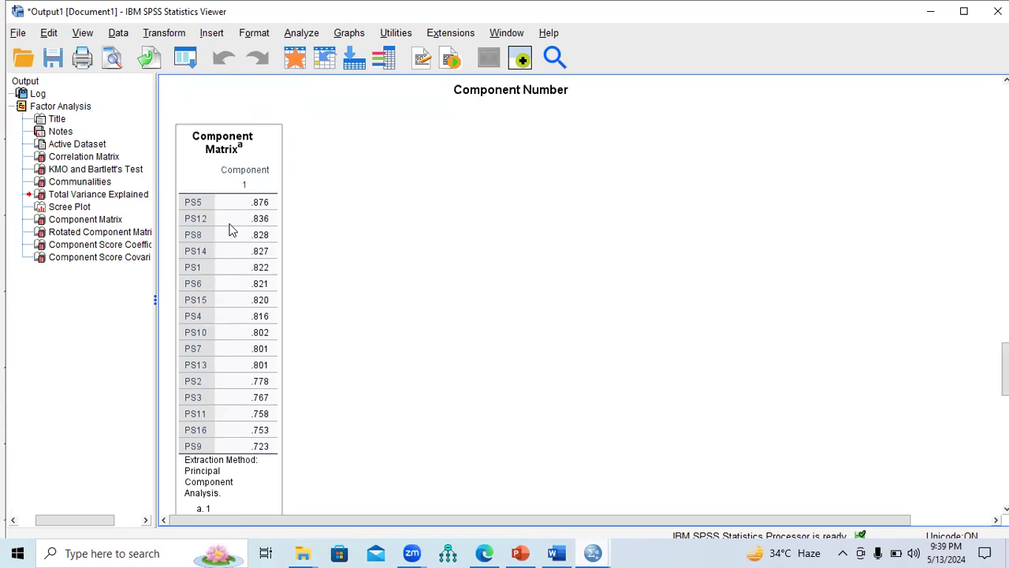
Step: Rerun the factor analysis on the PS items with extraction based on eigenvalues greater than 3
click(298, 34)
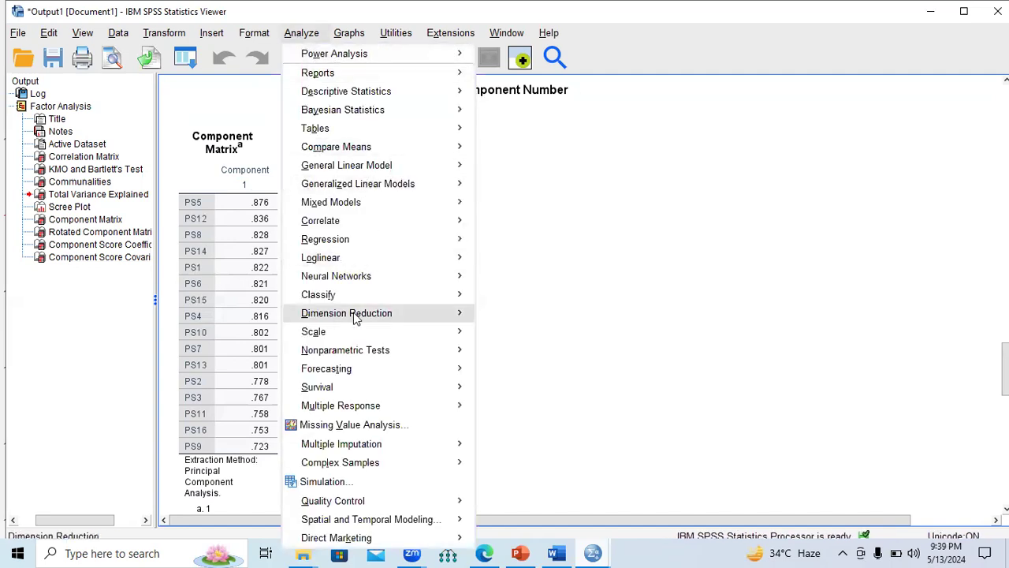
mouse_move(355, 320)
click(509, 319)
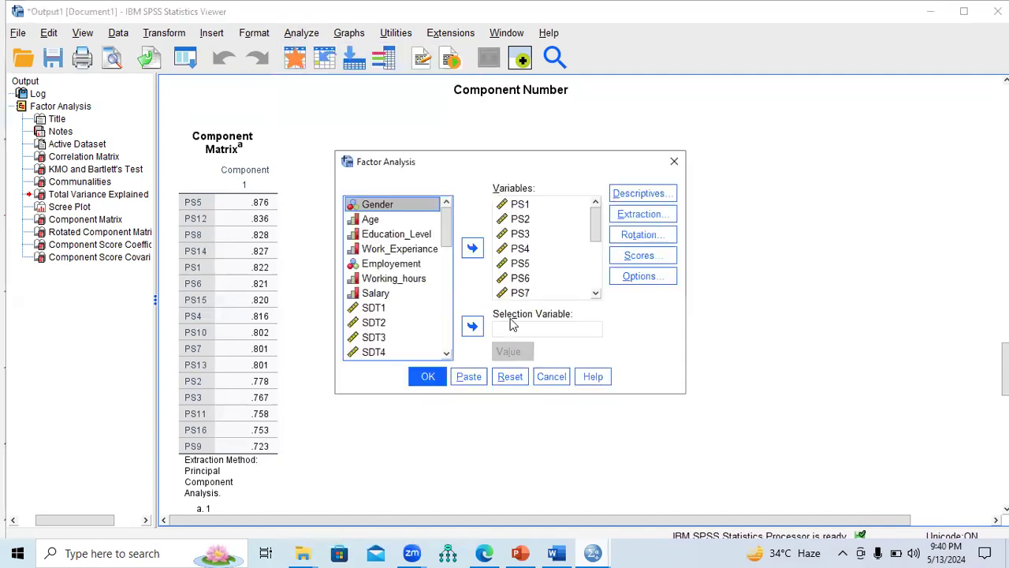
click(641, 200)
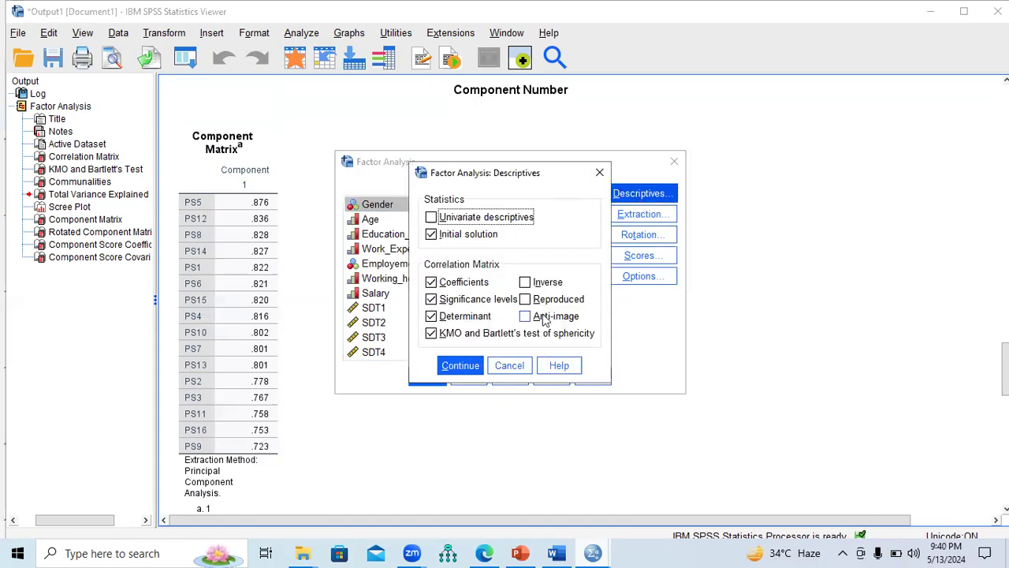
click(599, 172)
click(633, 214)
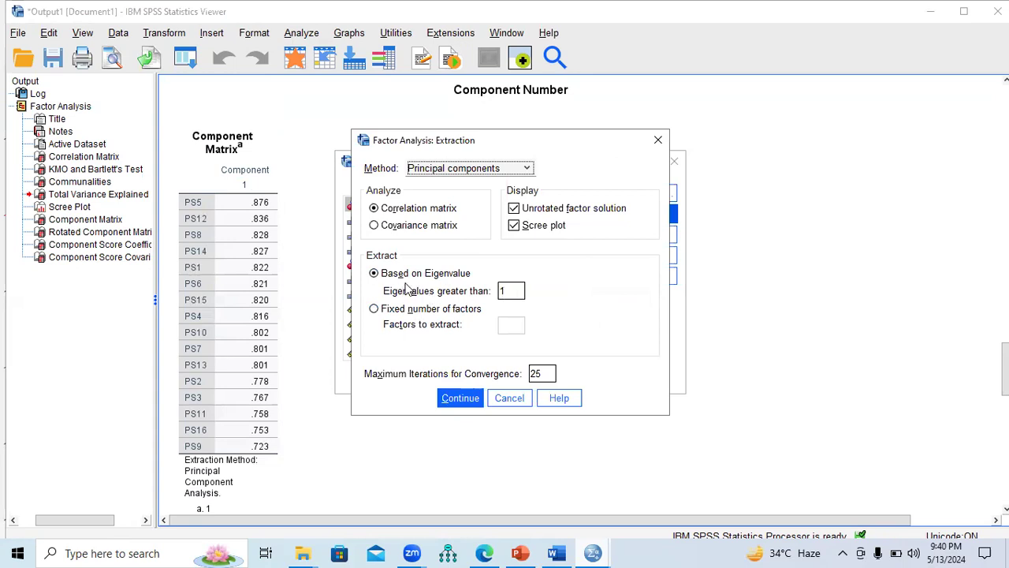
double_click(509, 291)
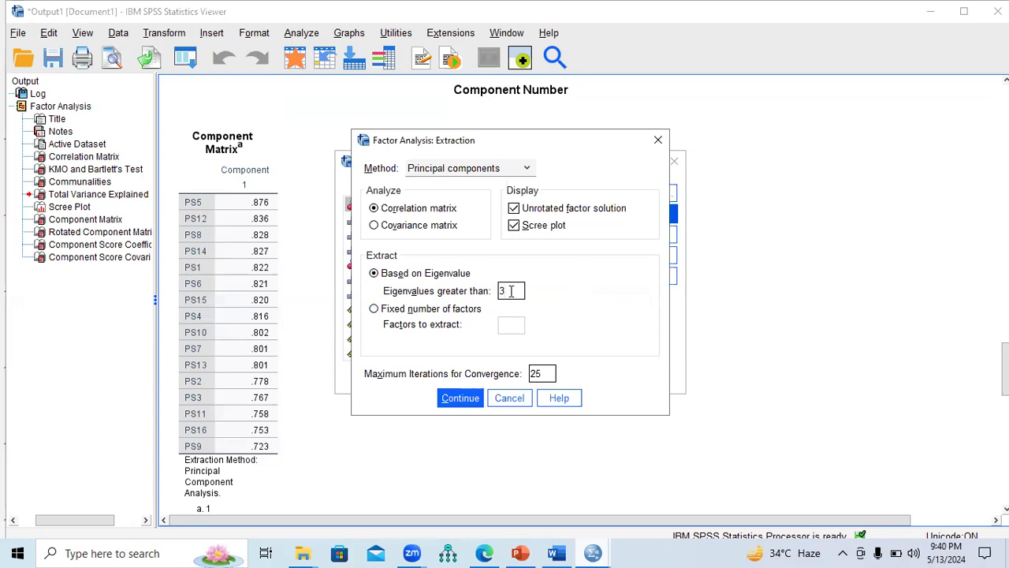
click(459, 397)
click(430, 377)
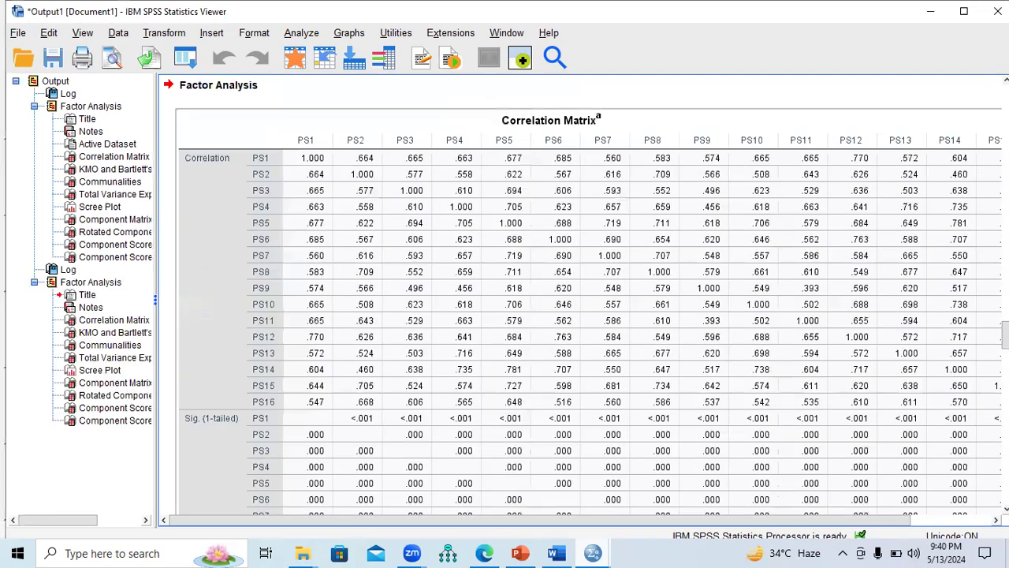
Step: Review the new factor analysis output from Communalities through the Scree Plot to the component score tables, ending at the Component Matrix
scroll(583, 300, down, 10)
scroll(402, 300, down, 6)
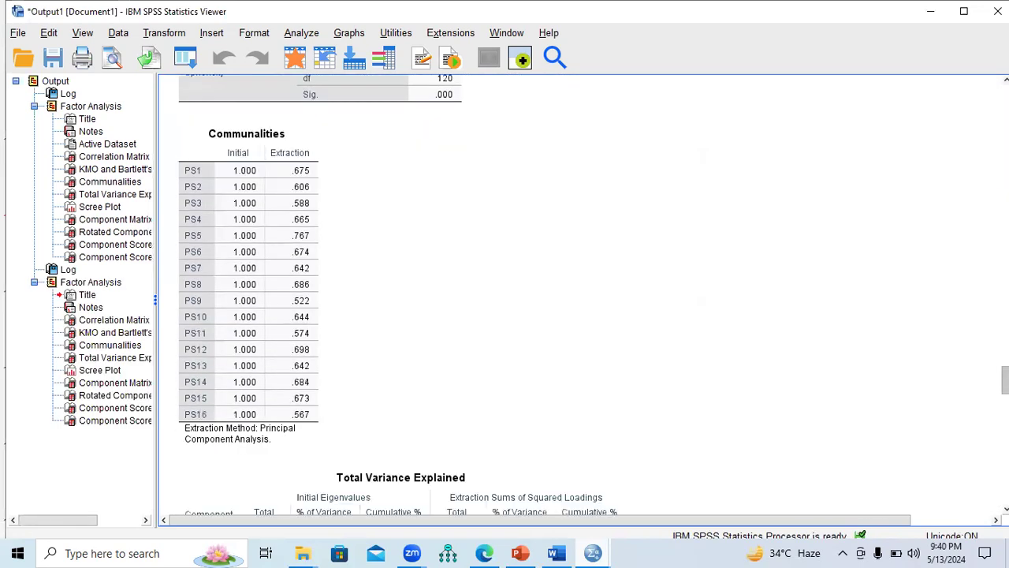
scroll(505, 300, down, 12)
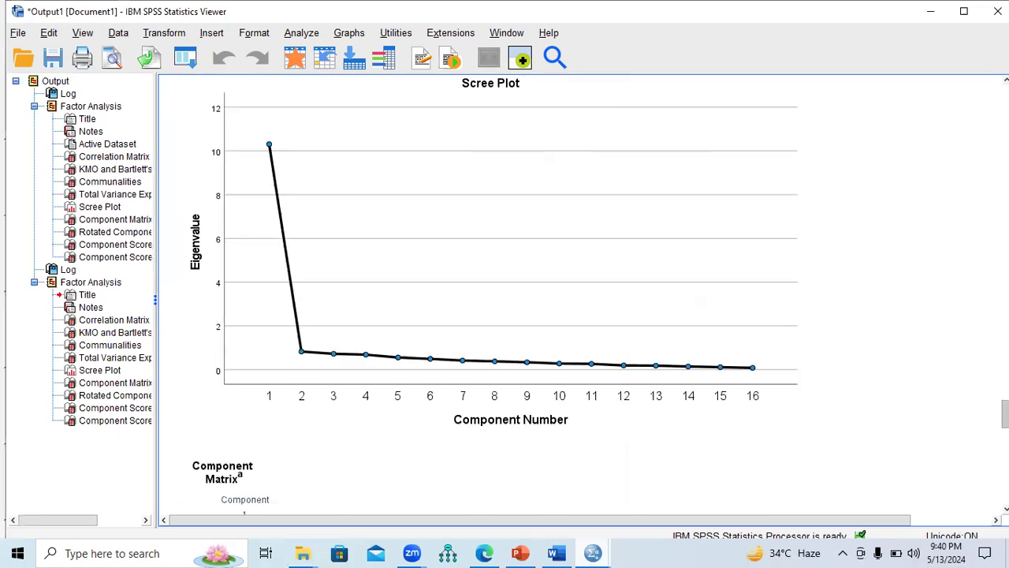
scroll(505, 300, down, 2)
scroll(504, 299, up, 2)
scroll(505, 300, down, 4)
scroll(505, 300, down, 10)
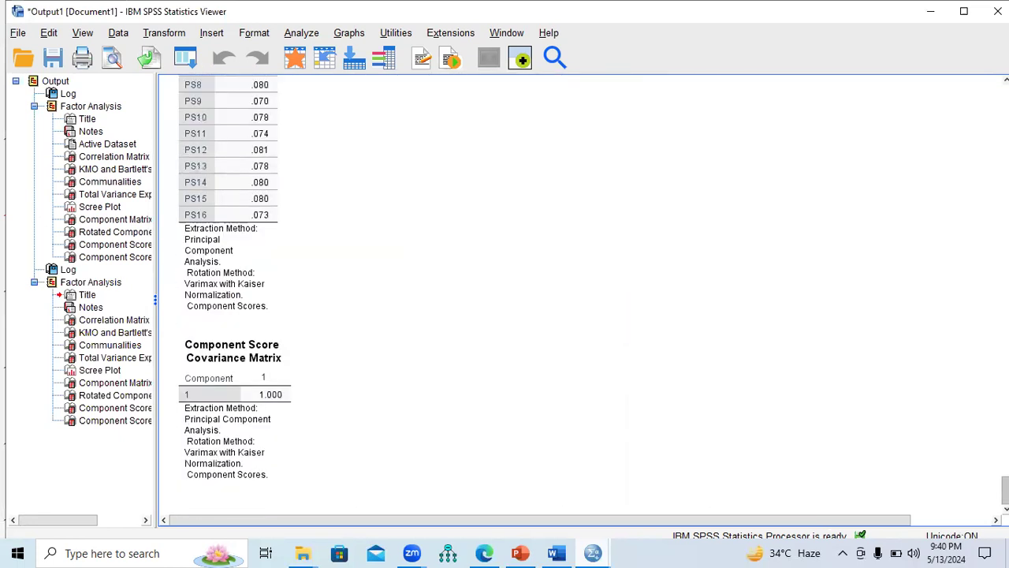
scroll(604, 276, up, 15)
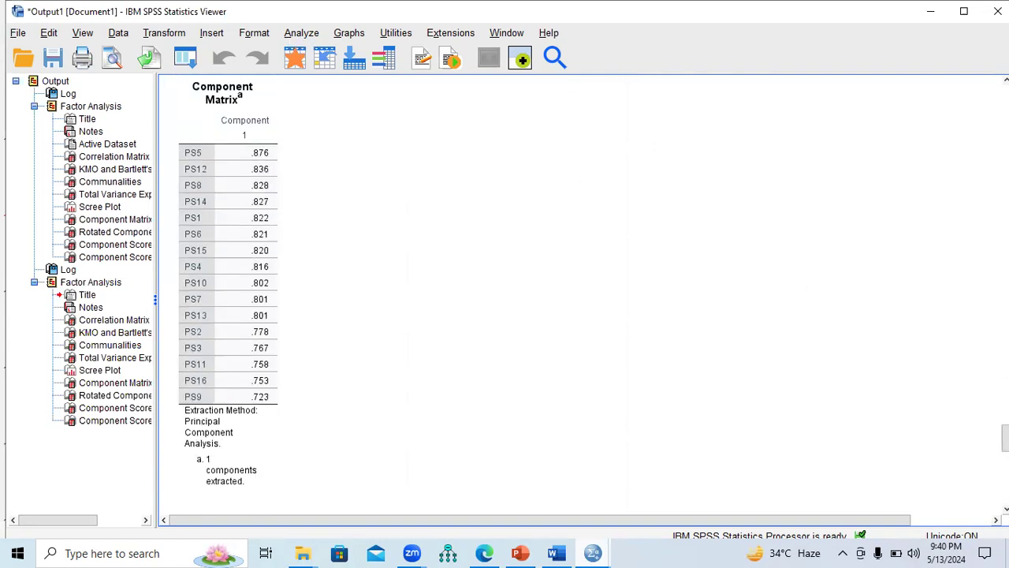
Step: Rerun the factor analysis with extraction based on a fixed number of 3 factors
click(301, 33)
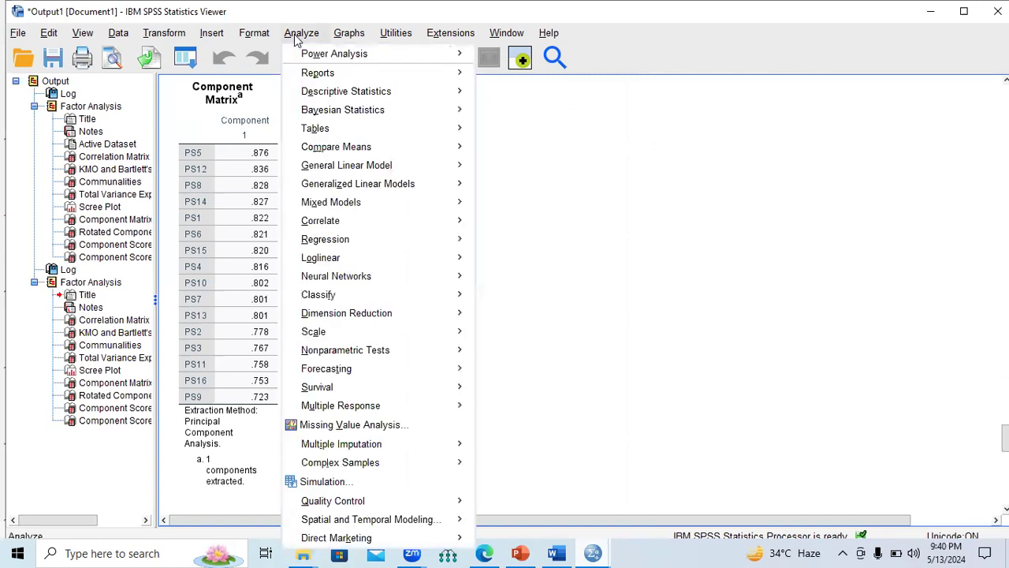
mouse_move(344, 314)
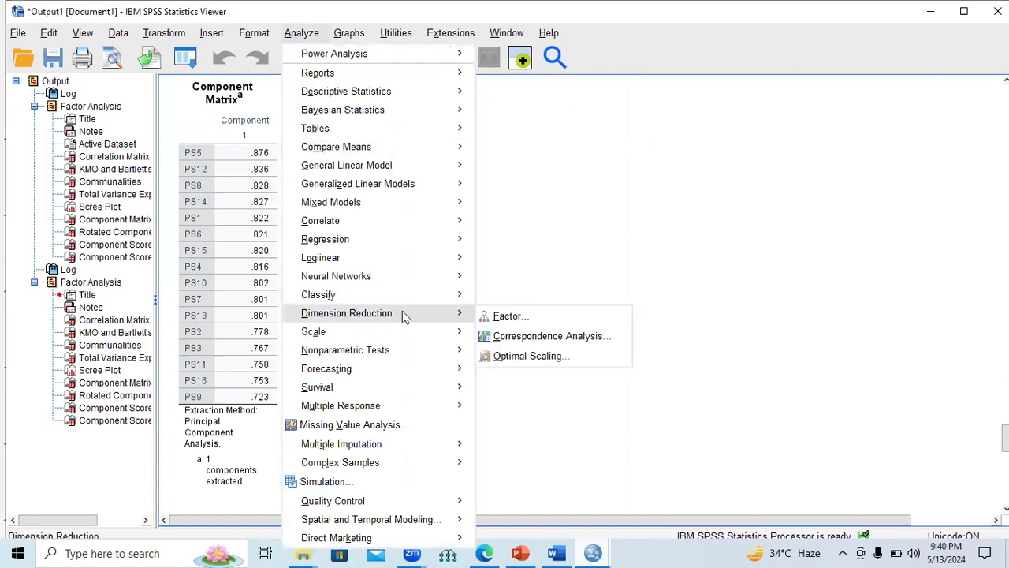
click(513, 314)
click(653, 215)
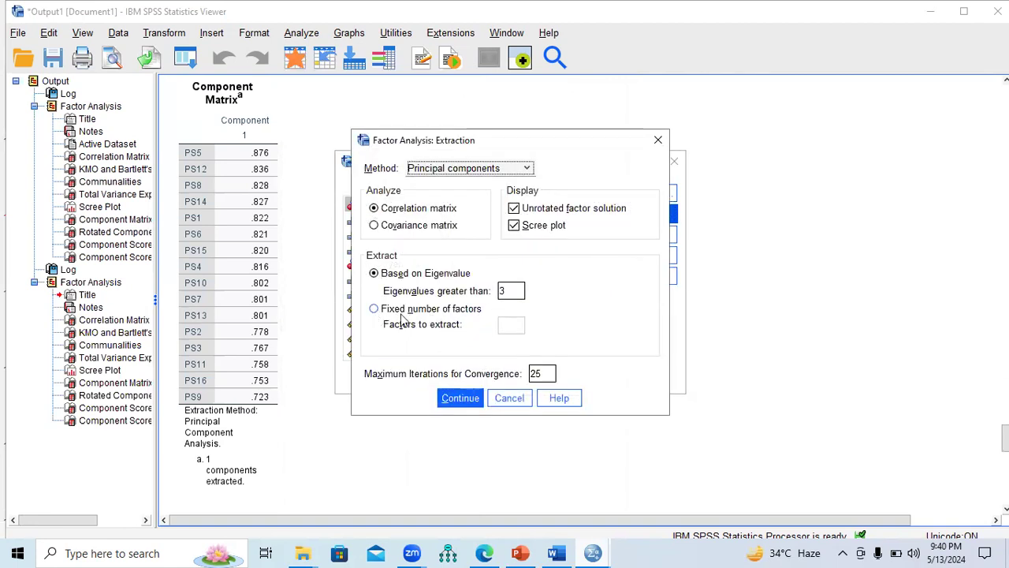
click(375, 311)
click(514, 324)
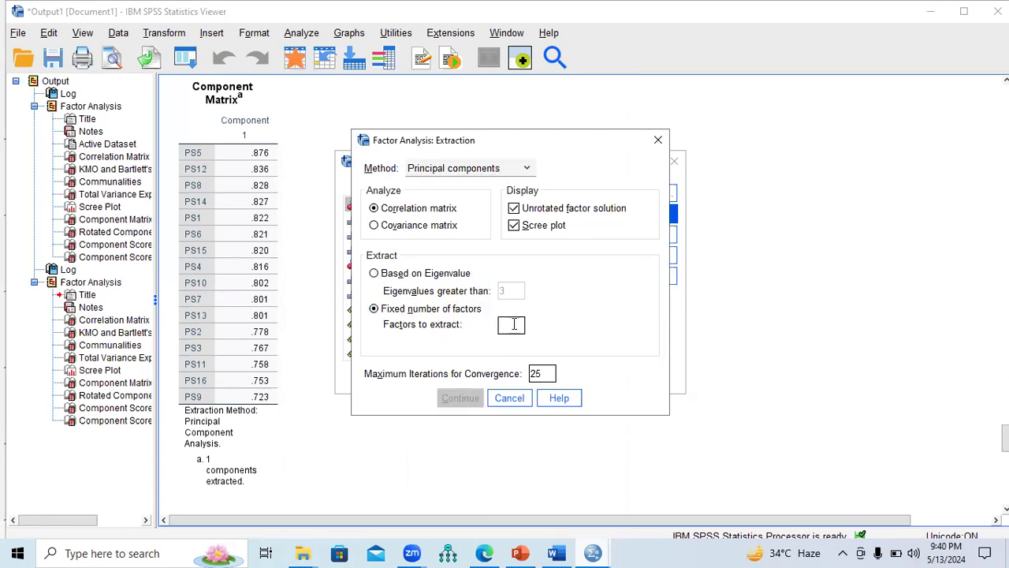
text(3)
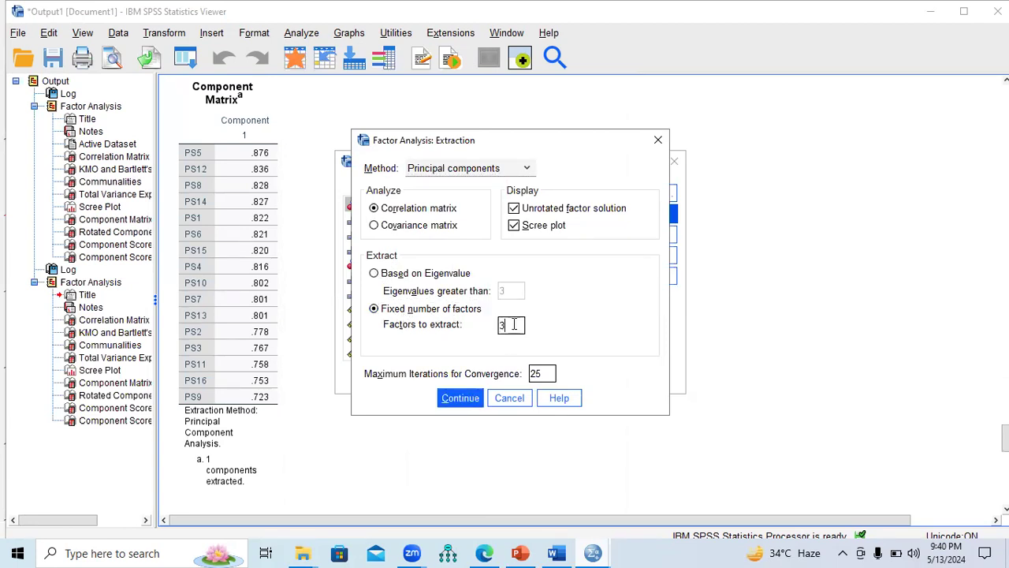
click(457, 398)
click(433, 377)
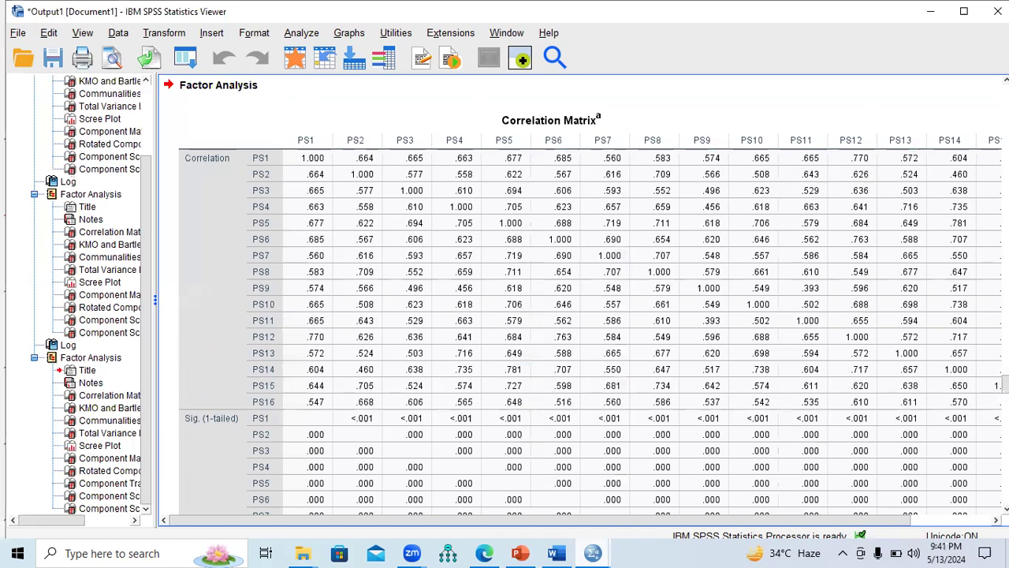
Step: Examine the three-factor output from Communalities to the Rotated Component Matrix and switch to the EFA steps on slide 11 of the PowerPoint presentation
scroll(584, 296, down, 15)
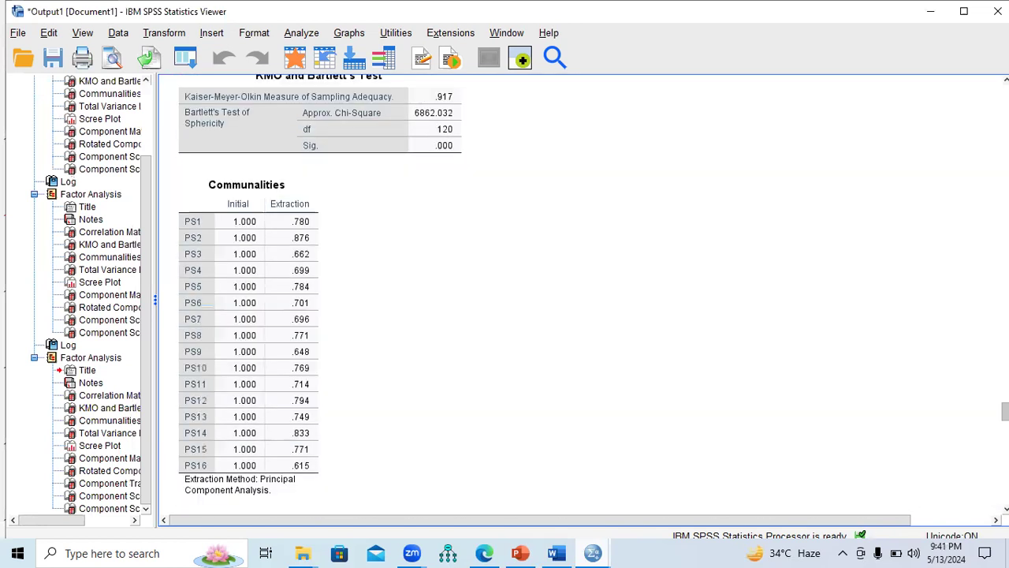
click(204, 166)
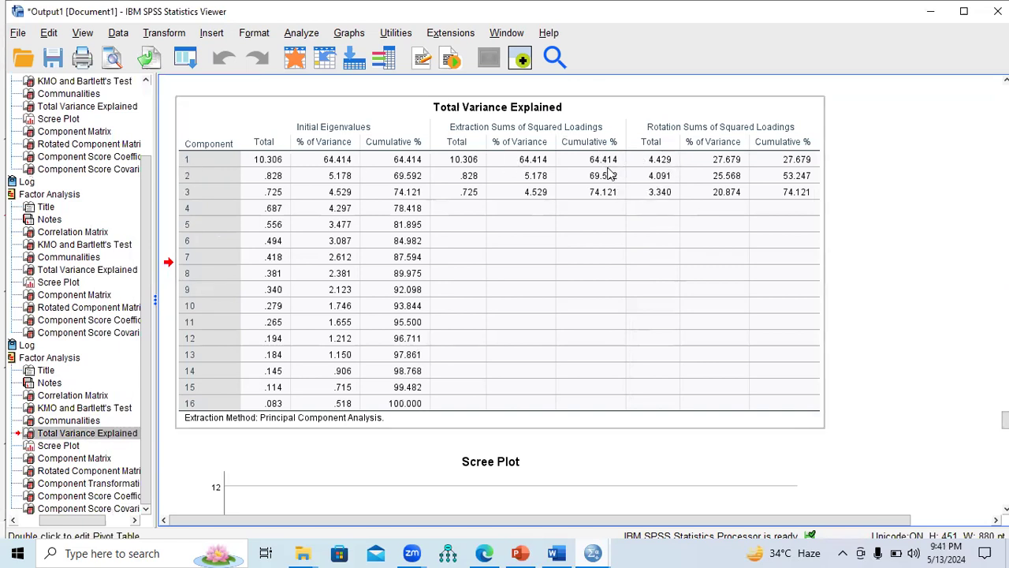
scroll(489, 292, down, 15)
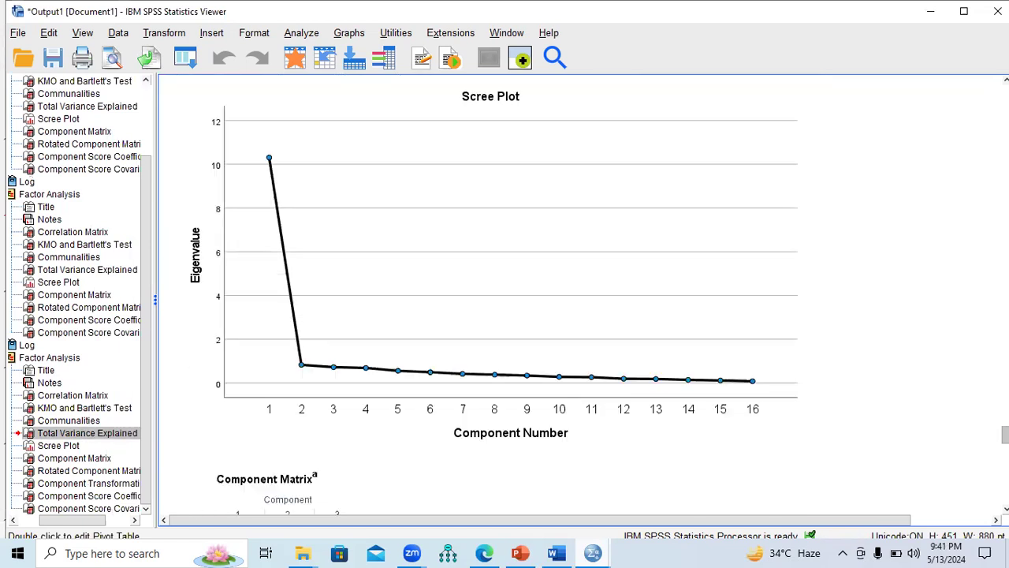
click(311, 171)
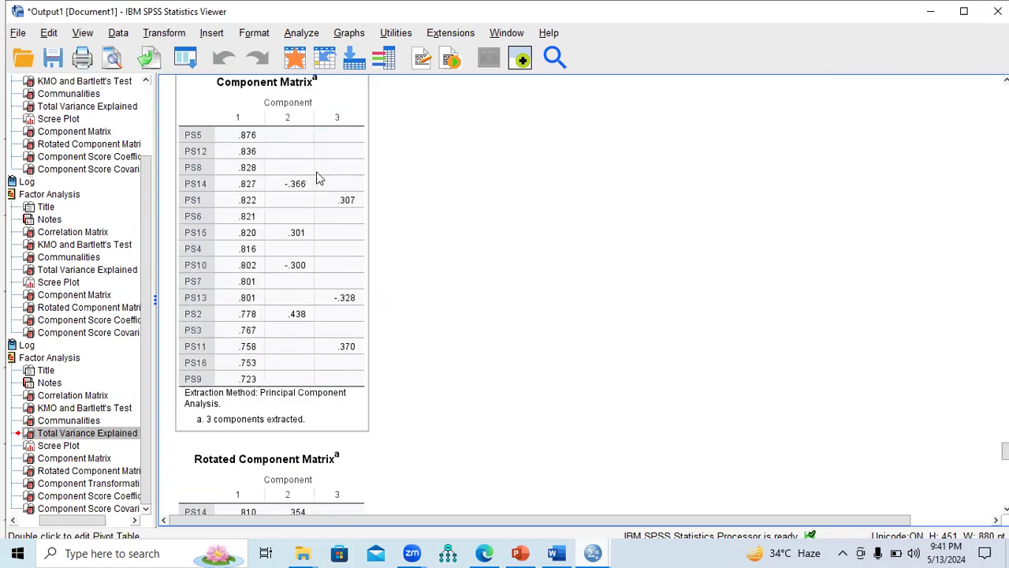
scroll(832, 421, down, 5)
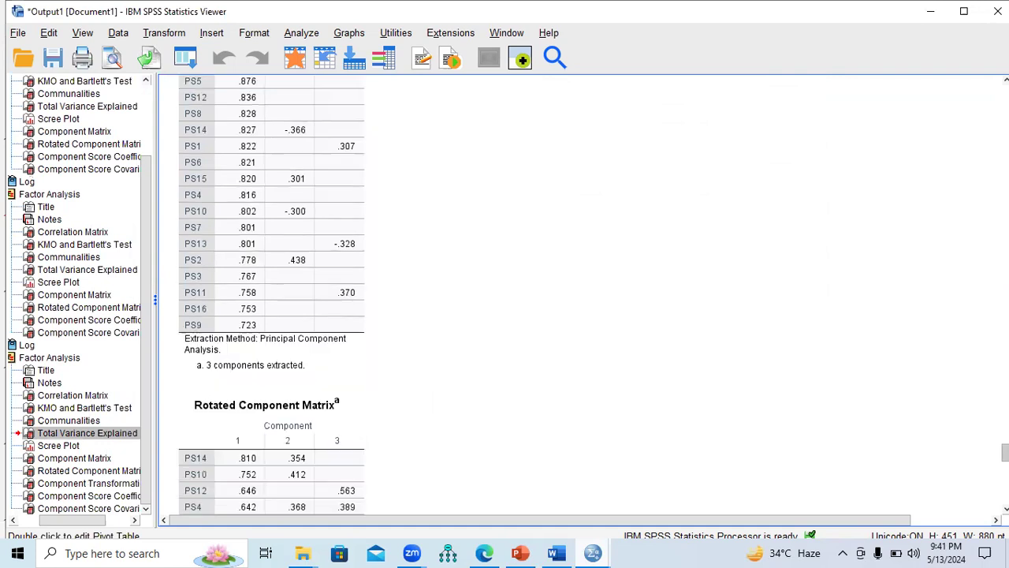
scroll(501, 355, down, 1)
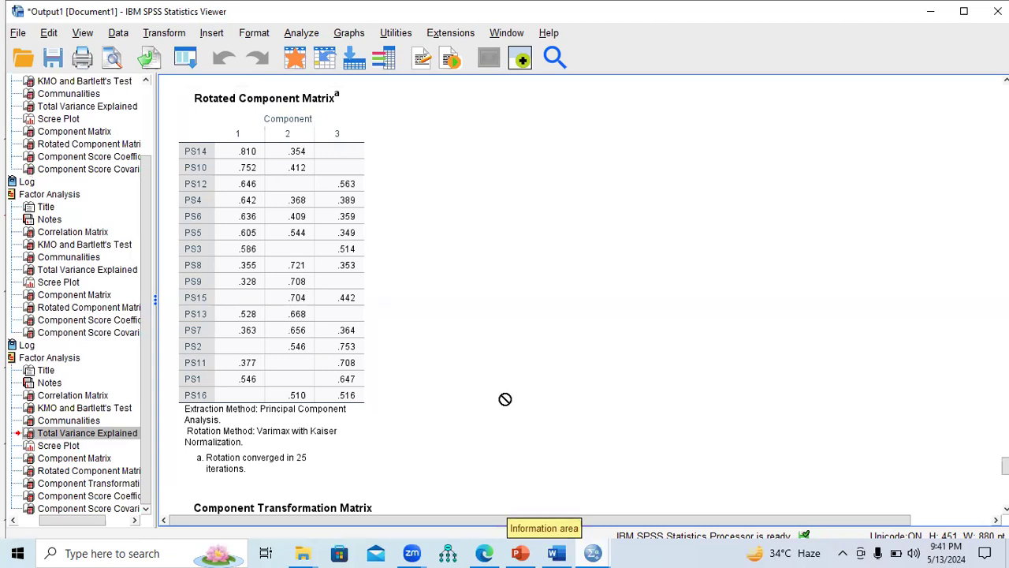
mouse_move(520, 553)
click(564, 505)
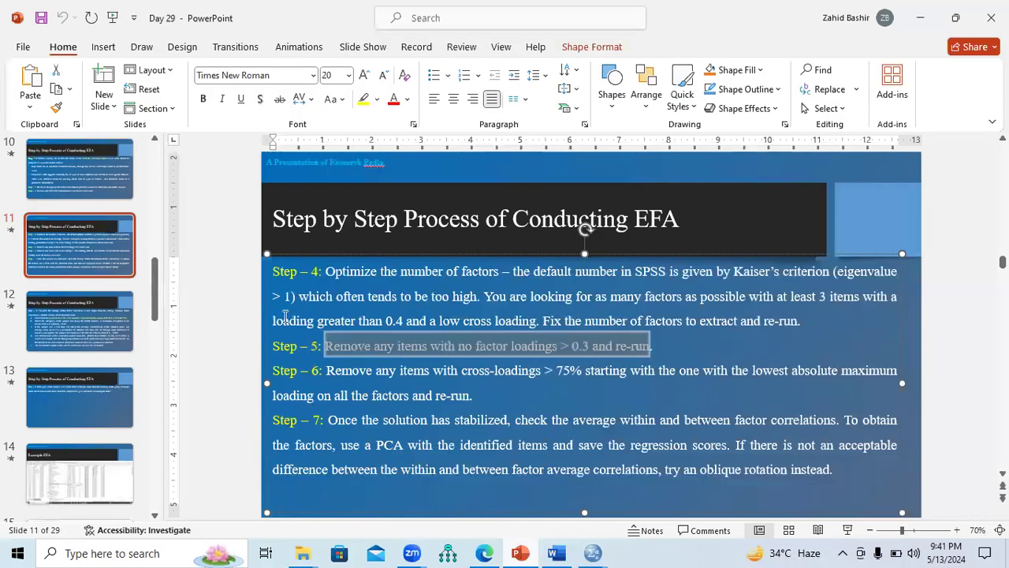